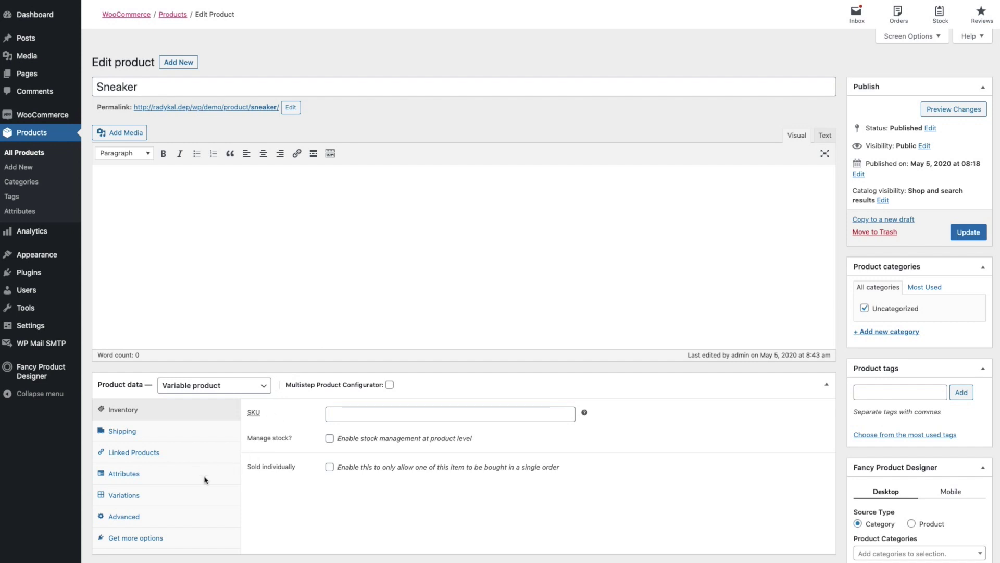
Step: Review the Sneaker's Material and Laces attributes and its variations in the product data
{"action": "left_click", "coordinate": [132, 475]}
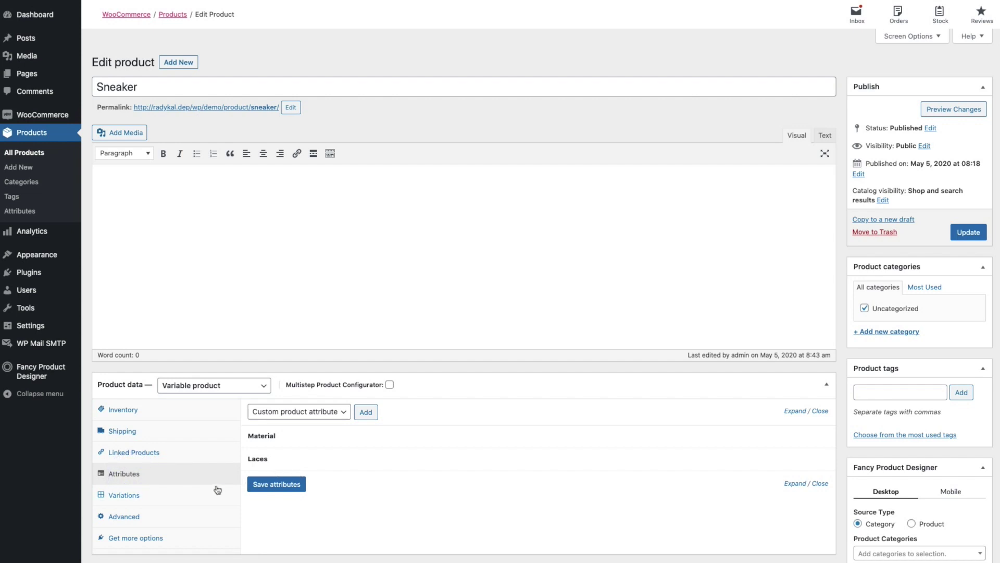
{"action": "left_click", "coordinate": [186, 495]}
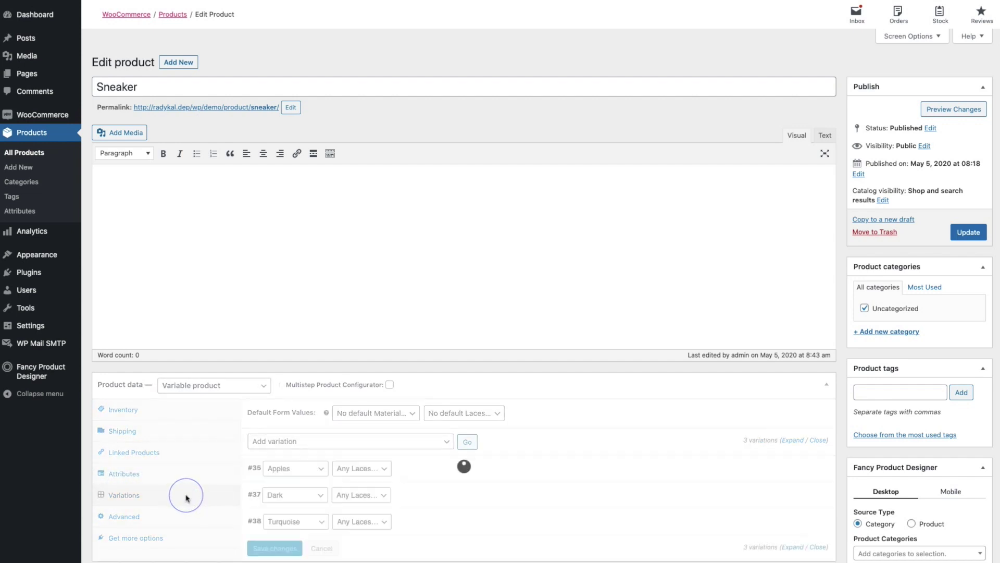
{"action": "left_click", "coordinate": [188, 470]}
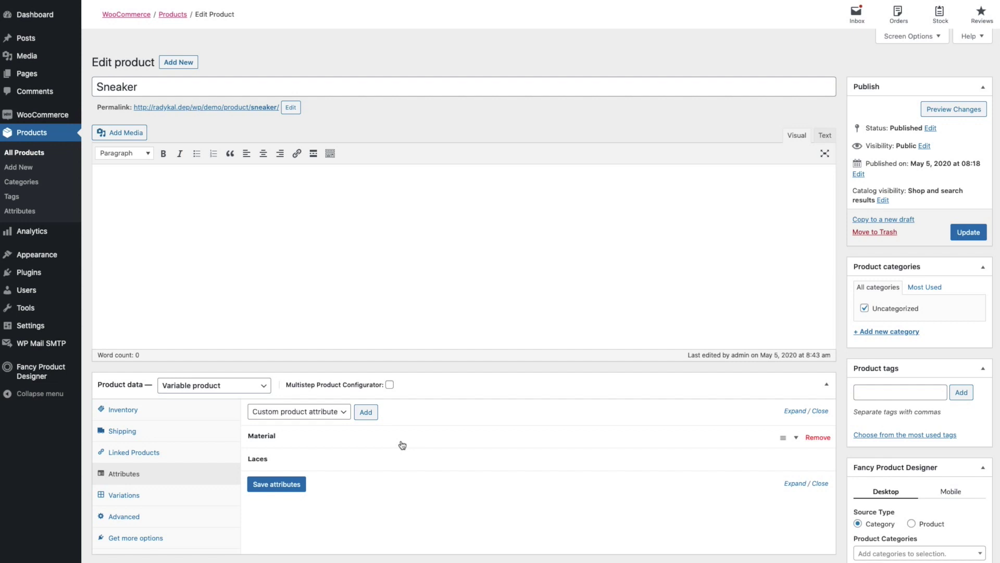
{"action": "left_click", "coordinate": [22, 212]}
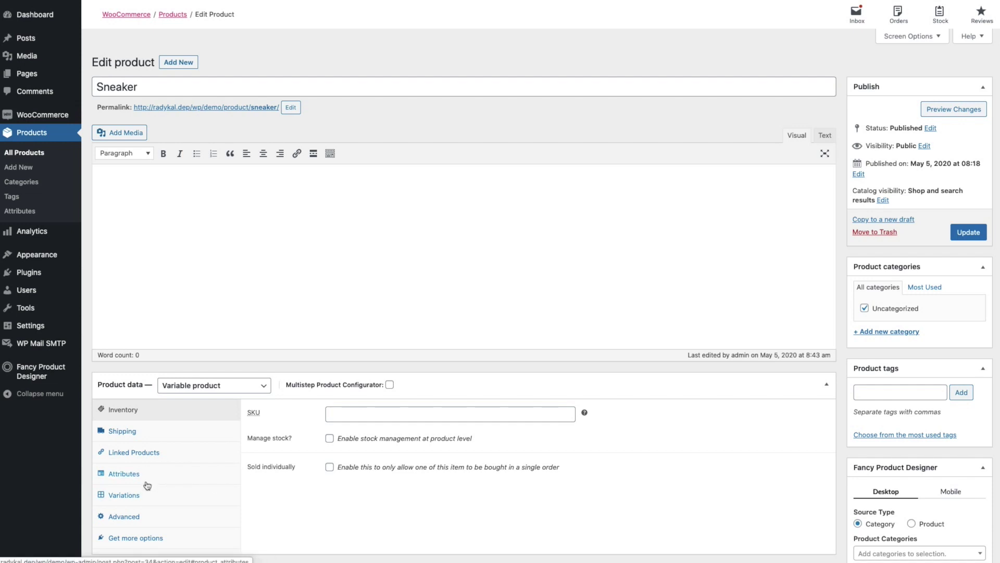
Step: On the Sneaker storefront page, inspect the Material and Laces dropdown options without choosing any
{"action": "scroll", "coordinate": [147, 485], "scroll_direction": "down", "scroll_amount": 2}
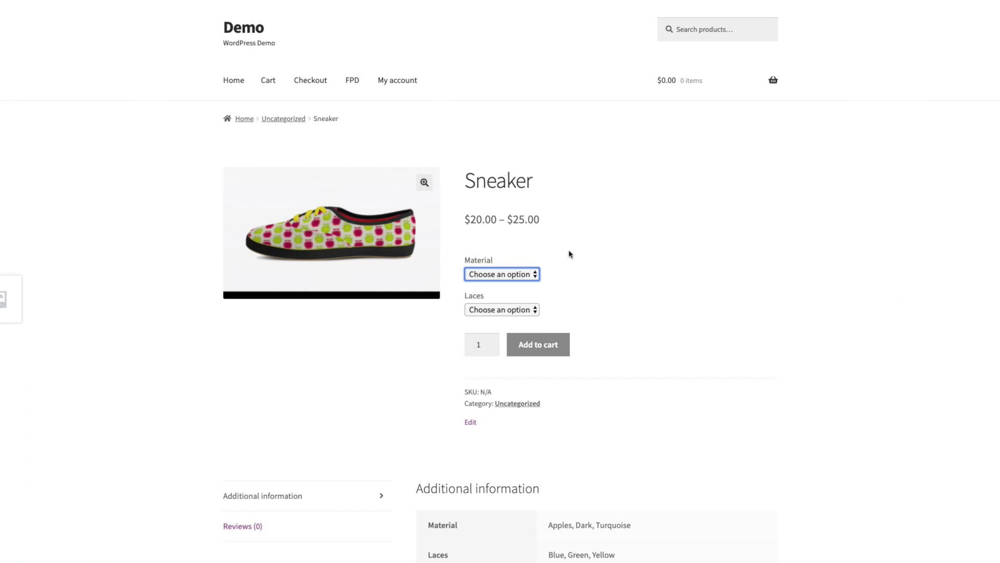
{"action": "left_click", "coordinate": [569, 250]}
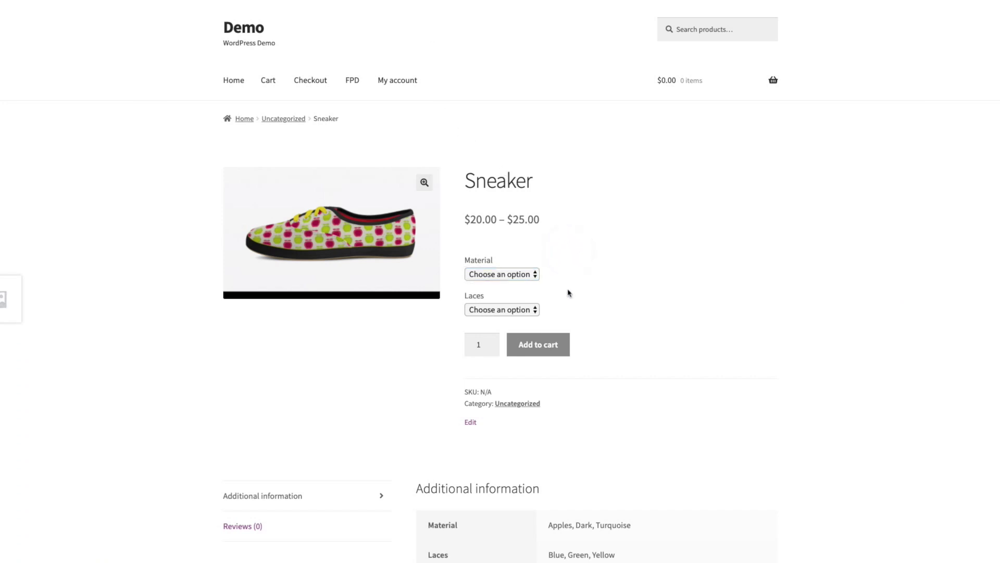
{"action": "scroll", "coordinate": [558, 286], "scroll_direction": "down", "scroll_amount": 1}
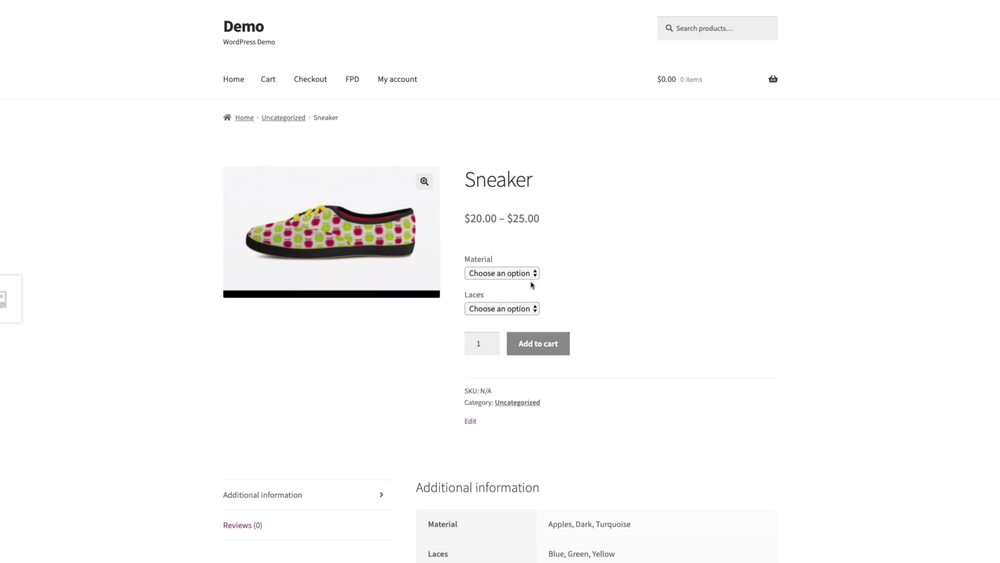
{"action": "left_click", "coordinate": [511, 273]}
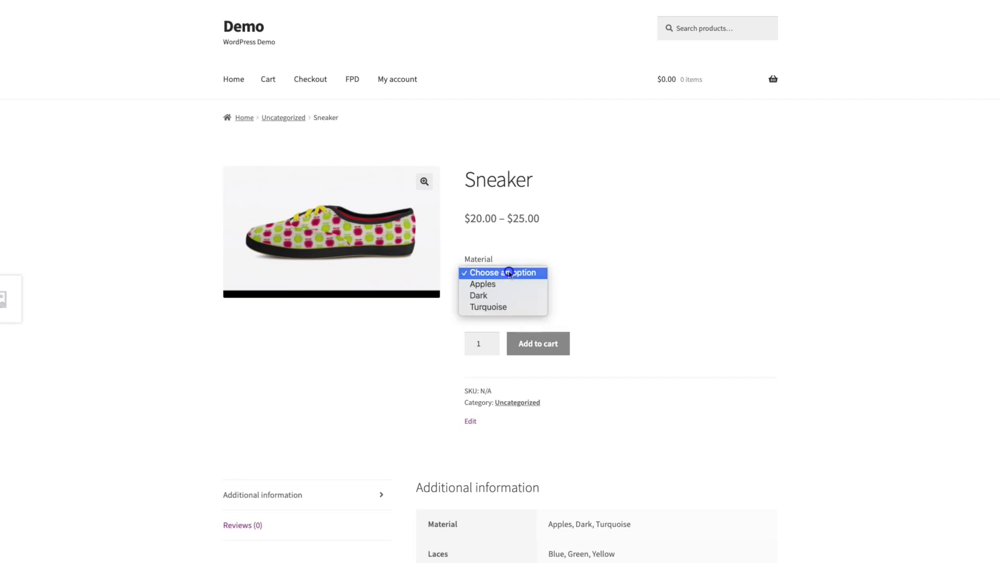
{"action": "left_click", "coordinate": [561, 272]}
{"action": "left_click", "coordinate": [519, 307]}
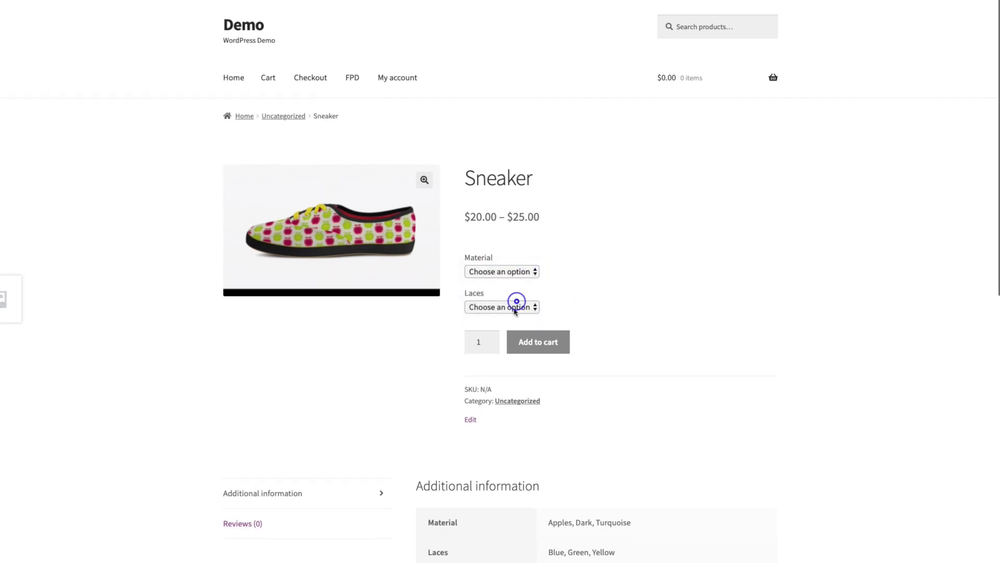
{"action": "left_click", "coordinate": [594, 298]}
{"action": "scroll", "coordinate": [583, 298], "scroll_direction": "up", "scroll_amount": 1}
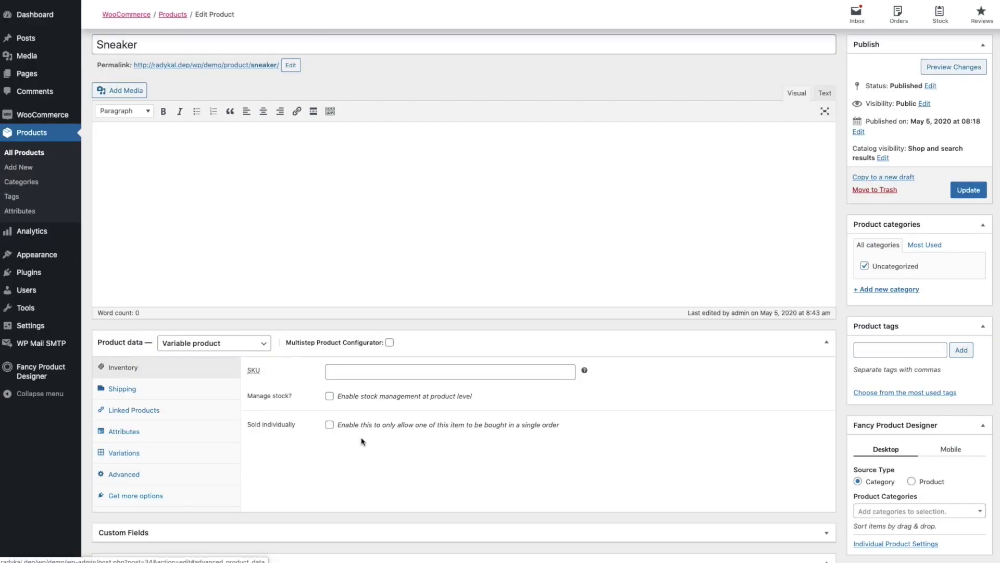
Step: Enable Multistep Product Configurator for the Sneaker and update the product
{"action": "left_click", "coordinate": [390, 342]}
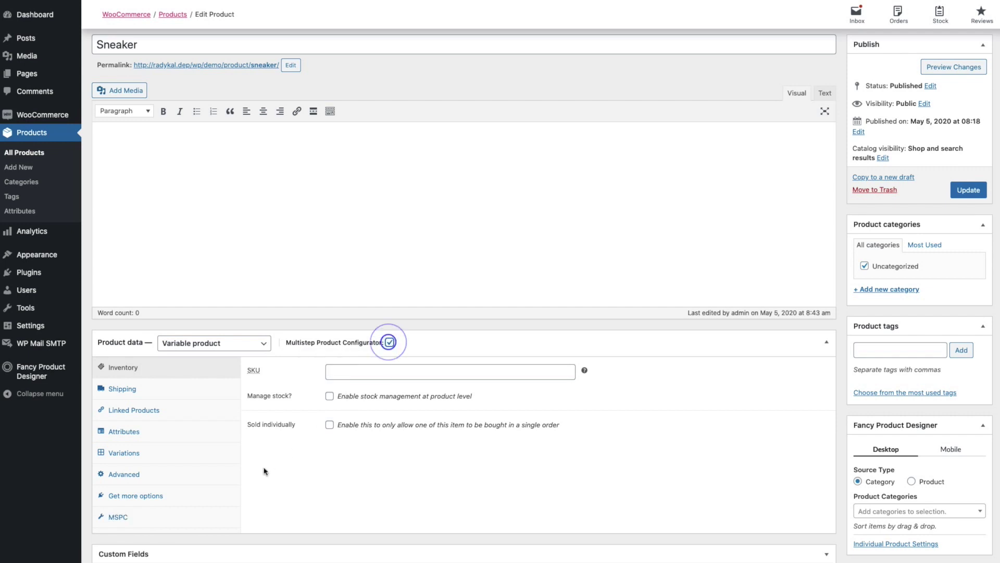
{"action": "left_click", "coordinate": [158, 516]}
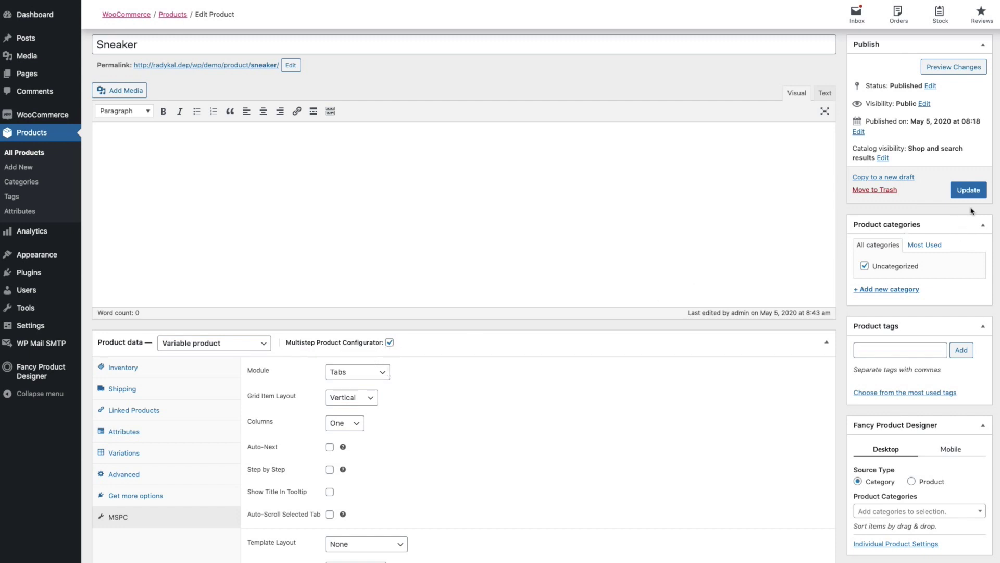
{"action": "left_click", "coordinate": [969, 190]}
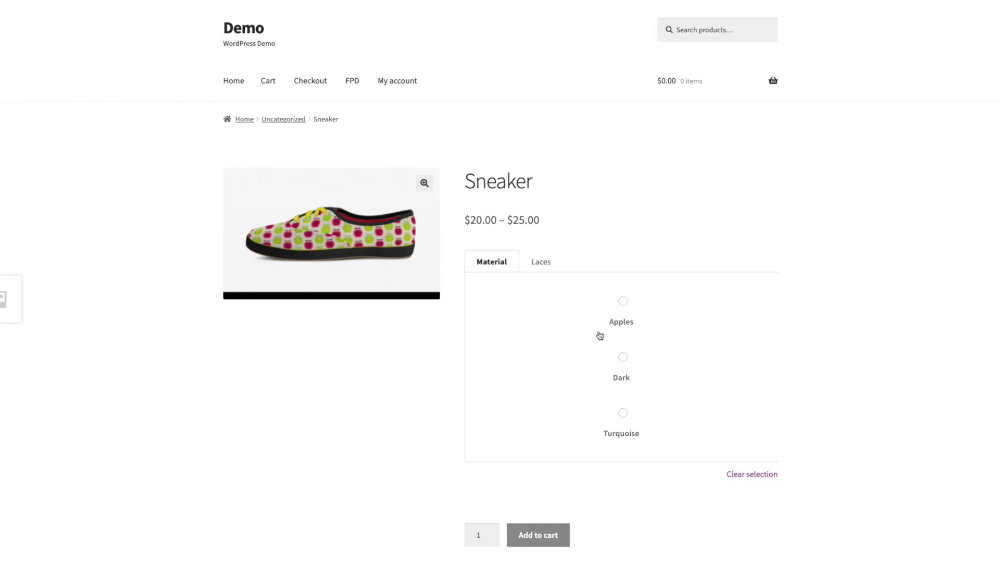
Step: Scroll the Sneaker storefront page to inspect the new Material and Laces tabs
{"action": "scroll", "coordinate": [597, 331], "scroll_direction": "down", "scroll_amount": 2}
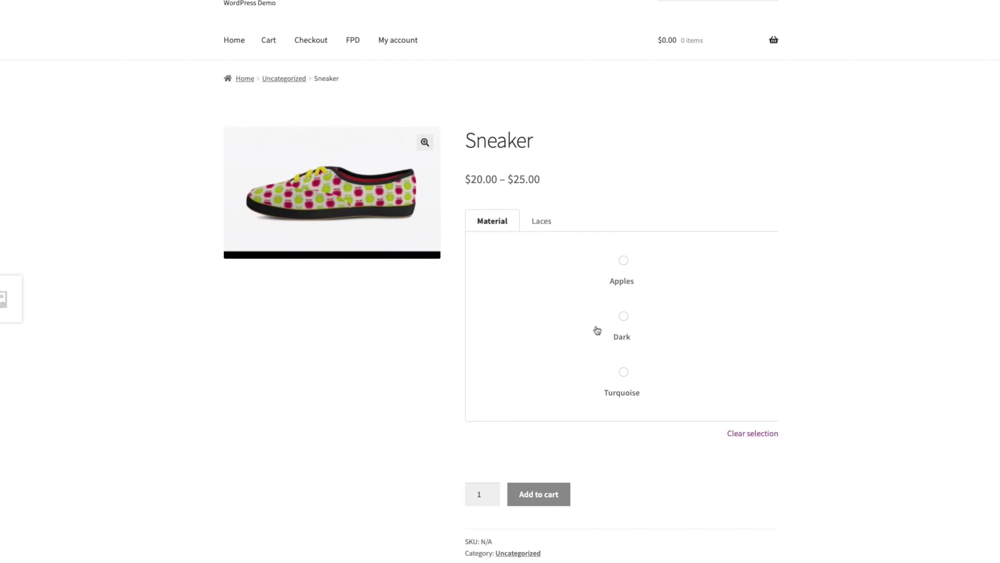
{"action": "scroll", "coordinate": [597, 330], "scroll_direction": "up", "scroll_amount": 1}
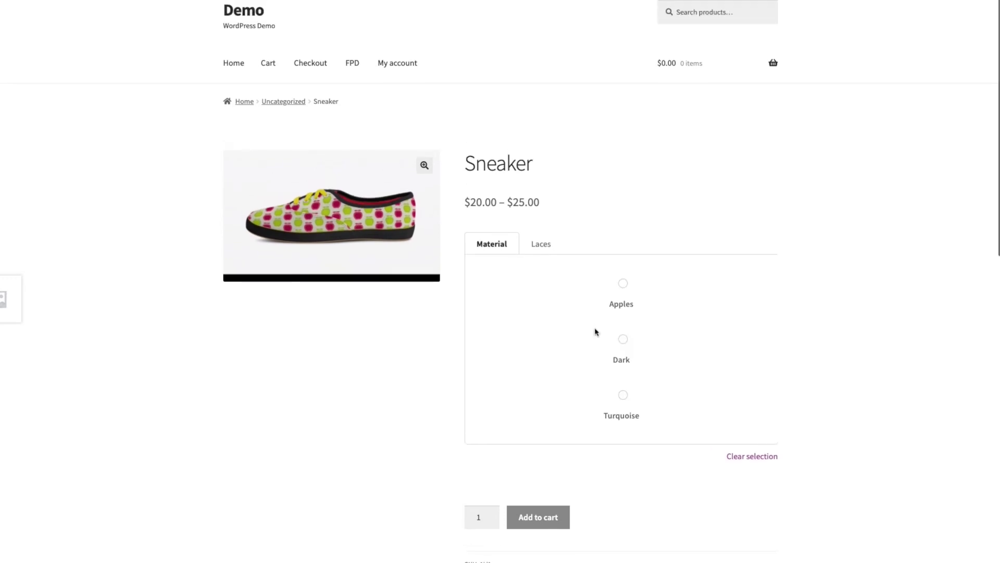
{"action": "scroll", "coordinate": [557, 344], "scroll_direction": "down", "scroll_amount": 1}
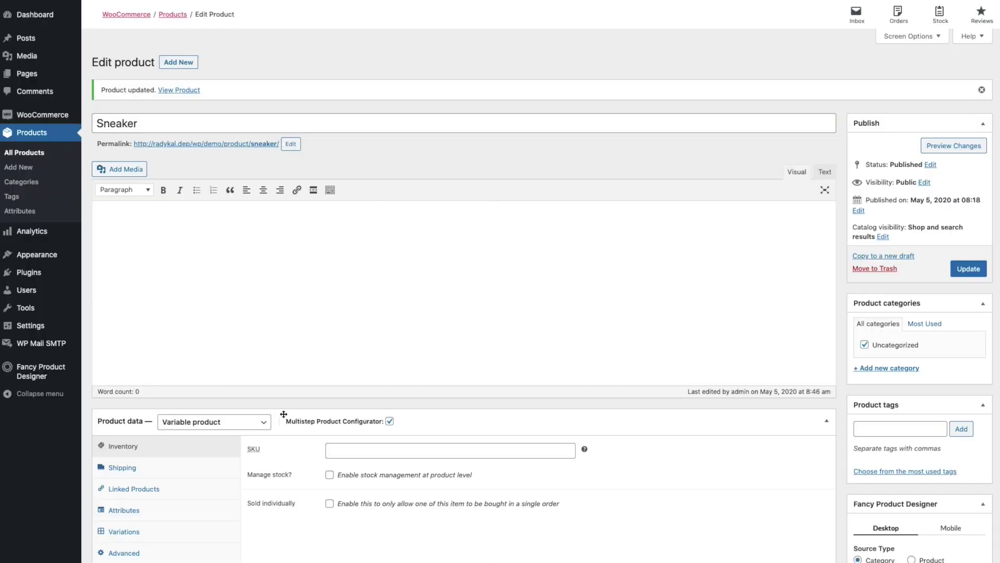
Step: Set the MSPC Module to Accordion, update the Sneaker, and reload its storefront page
{"action": "scroll", "coordinate": [284, 414], "scroll_direction": "down", "scroll_amount": 2}
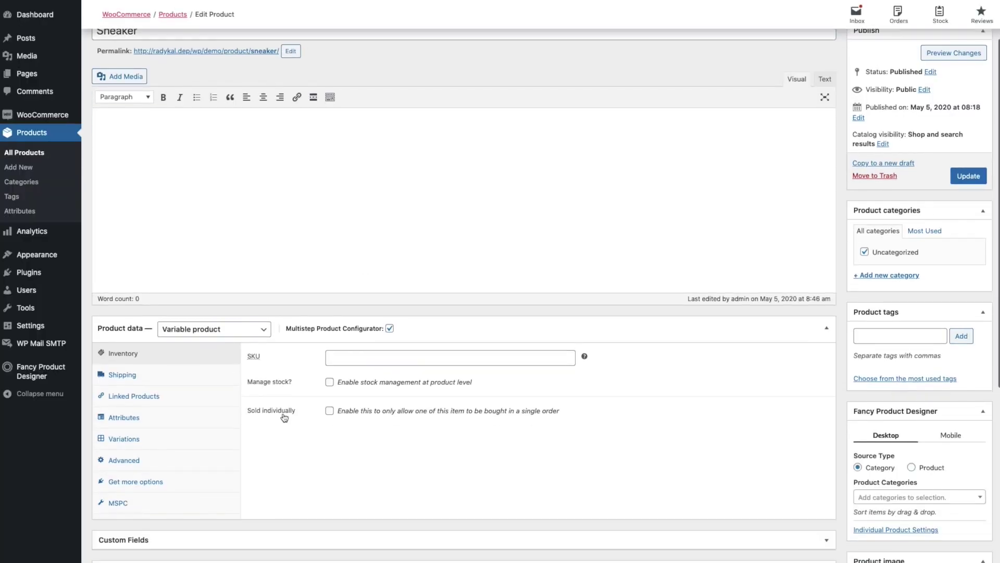
{"action": "left_click", "coordinate": [158, 508]}
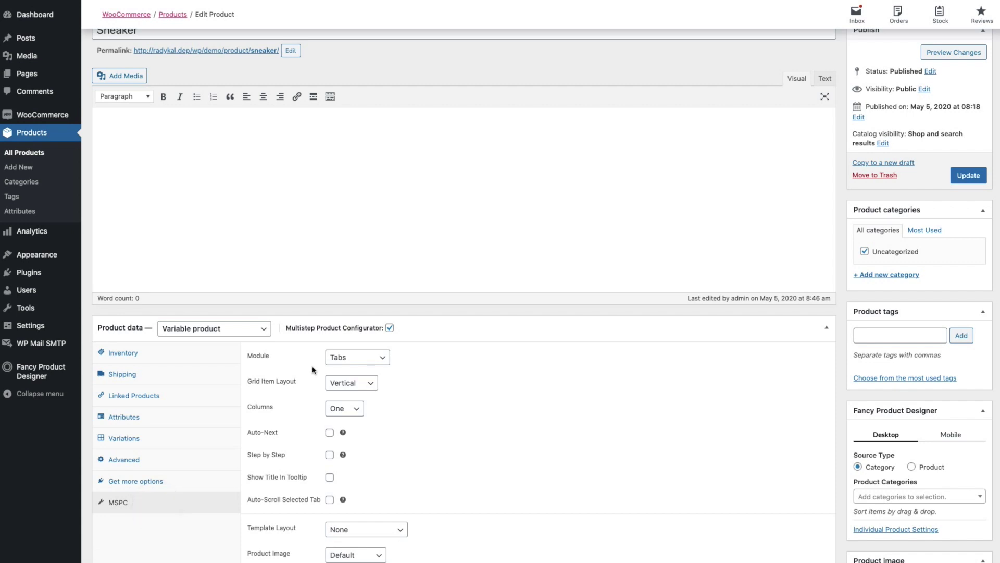
{"action": "left_click", "coordinate": [353, 358]}
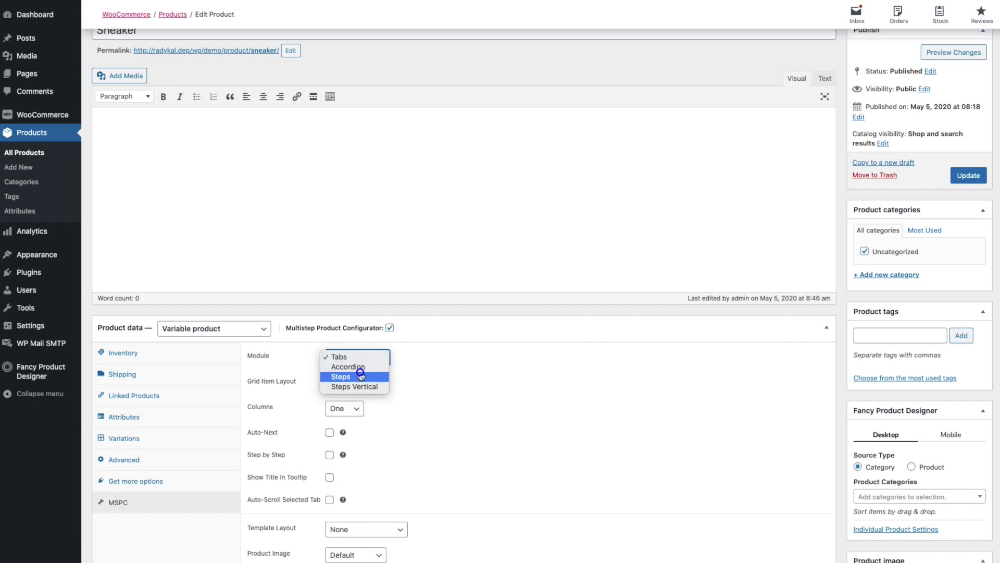
{"action": "left_click", "coordinate": [357, 376]}
{"action": "left_click", "coordinate": [366, 363]}
{"action": "left_click", "coordinate": [360, 347]}
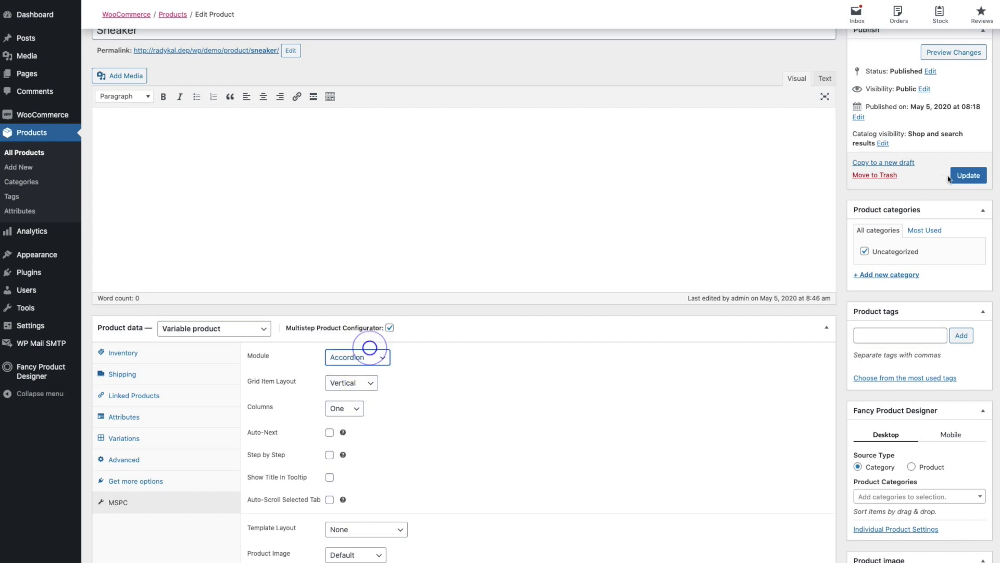
{"action": "left_click", "coordinate": [957, 174]}
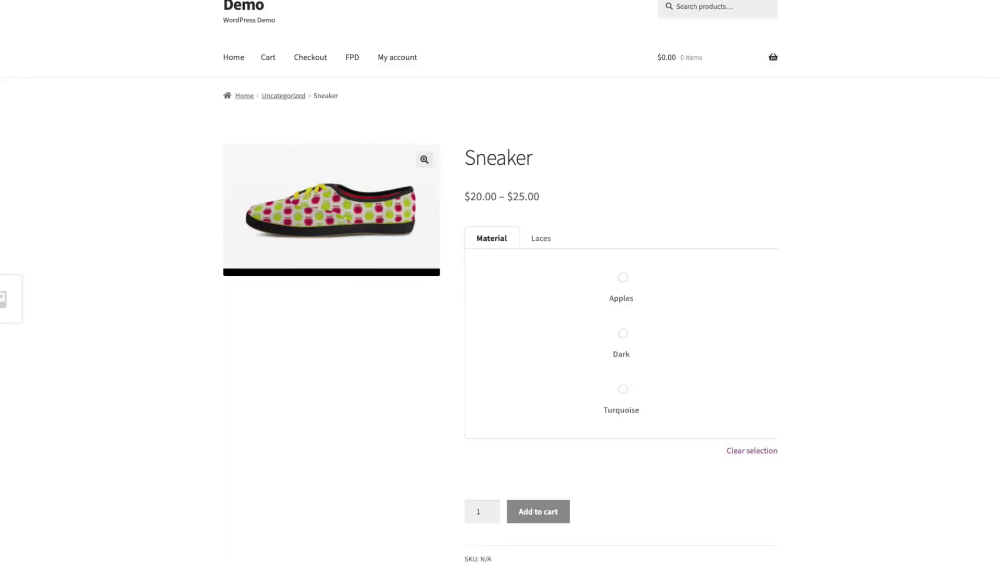
{"action": "key", "text": "ctrl+r"}
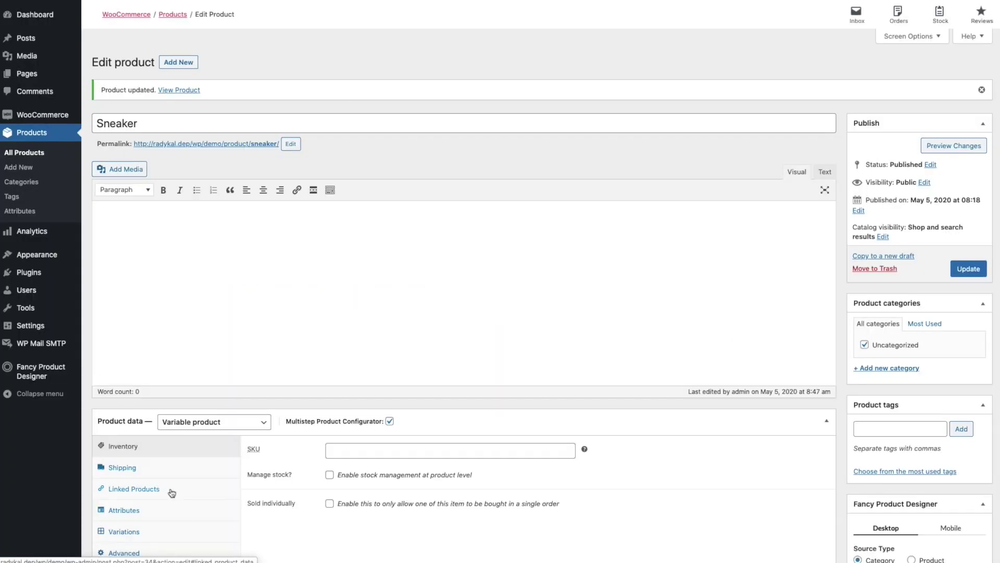
{"action": "scroll", "coordinate": [157, 511], "scroll_direction": "down", "scroll_amount": 3}
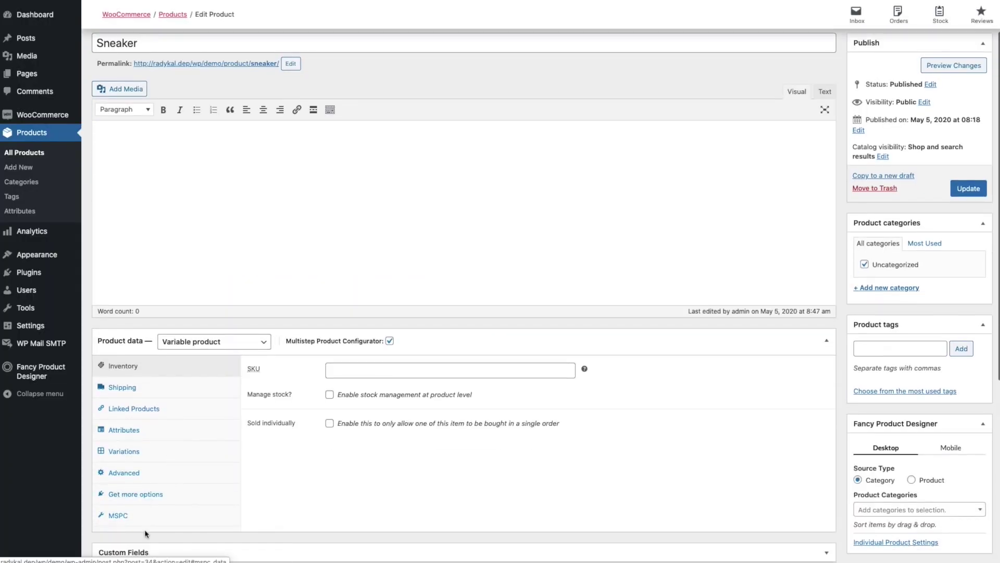
Step: Set the MSPC Module to Steps and update the Sneaker
{"action": "left_click", "coordinate": [143, 516]}
{"action": "left_click", "coordinate": [350, 368]}
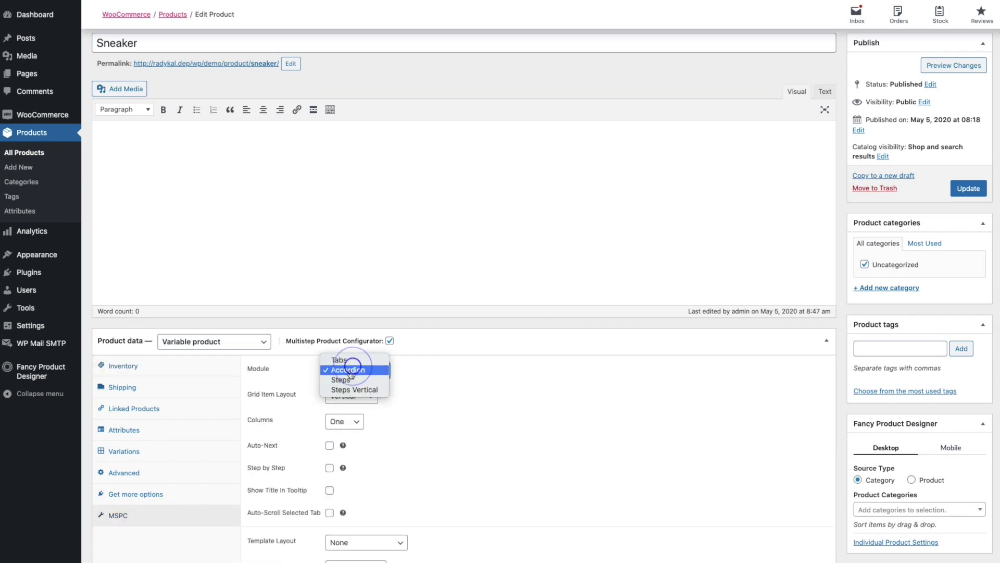
{"action": "left_click", "coordinate": [348, 380]}
{"action": "left_click", "coordinate": [958, 193]}
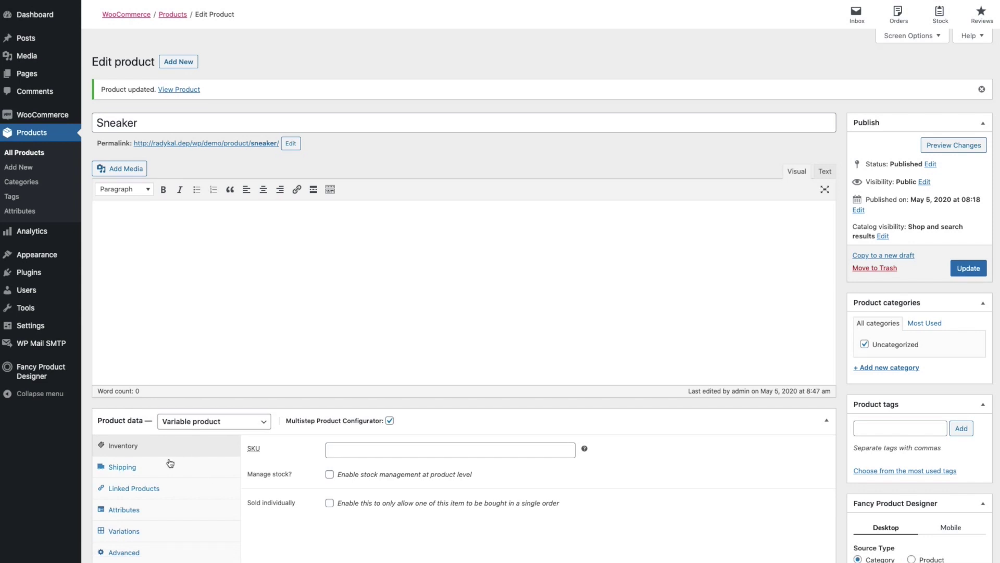
Step: Set the MSPC Module to Steps Vertical and Columns to Three, saving the Sneaker
{"action": "scroll", "coordinate": [171, 464], "scroll_direction": "down", "scroll_amount": 2}
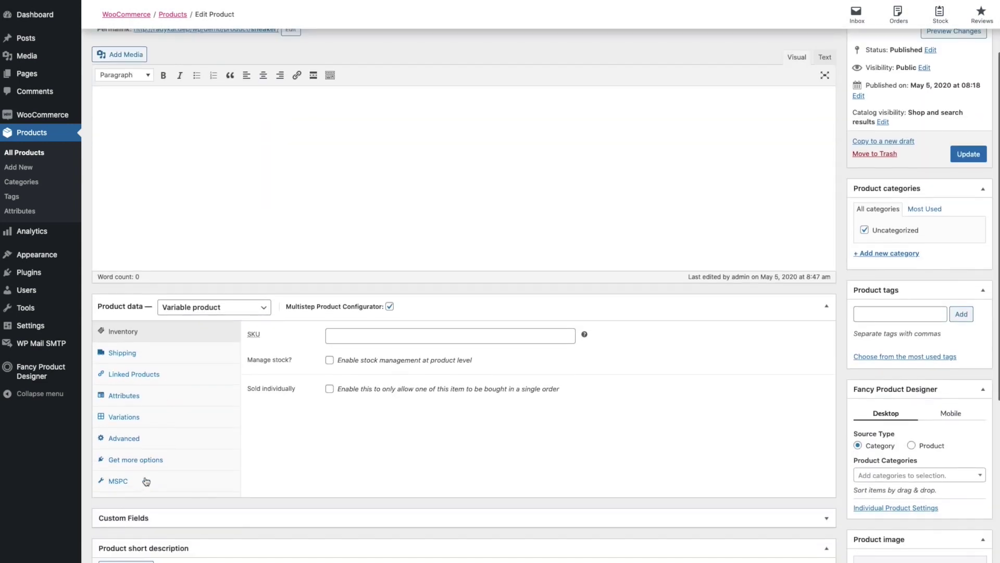
{"action": "left_click", "coordinate": [137, 478]}
{"action": "left_click", "coordinate": [371, 336]}
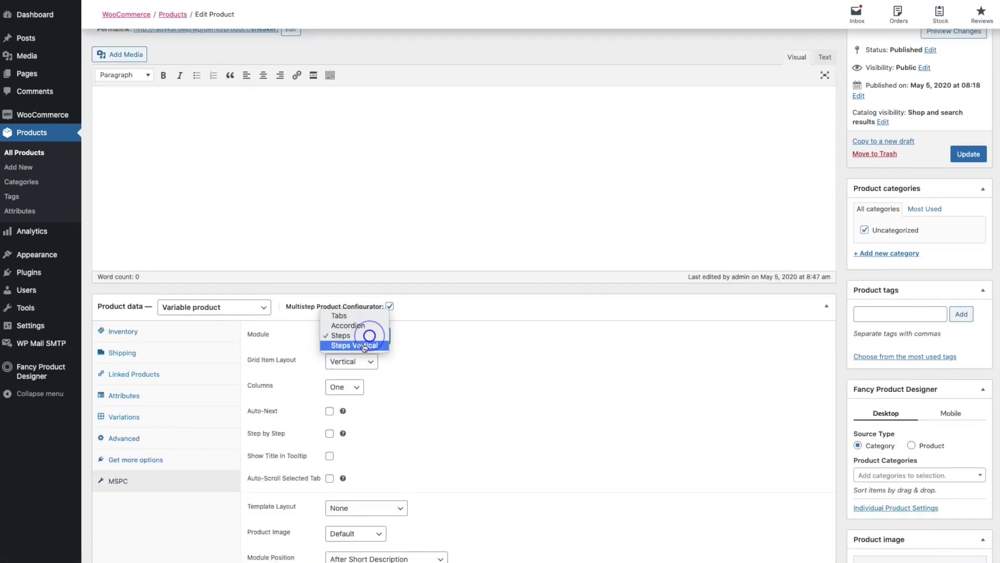
{"action": "left_click", "coordinate": [364, 346]}
{"action": "left_click", "coordinate": [968, 152]}
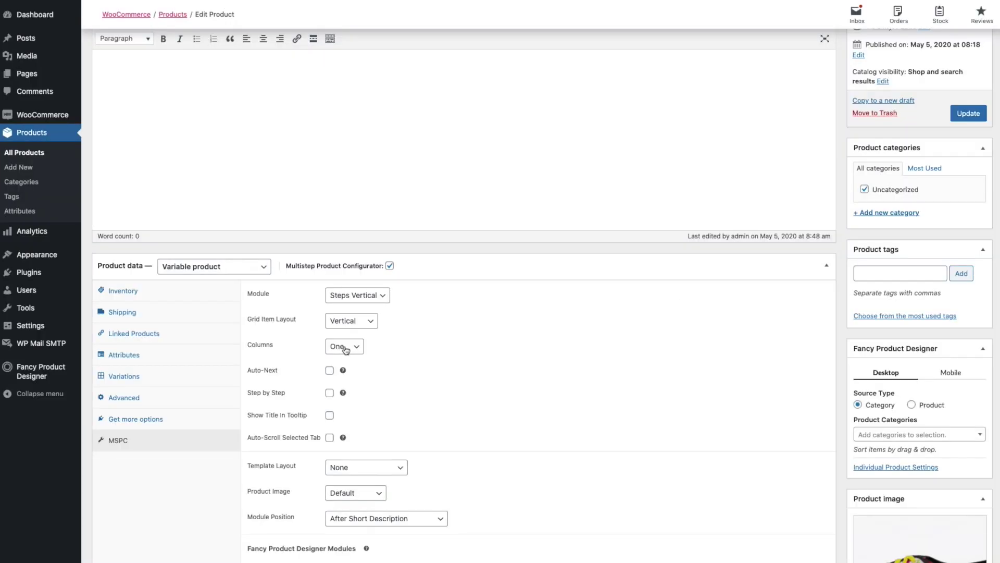
{"action": "left_click", "coordinate": [346, 349]}
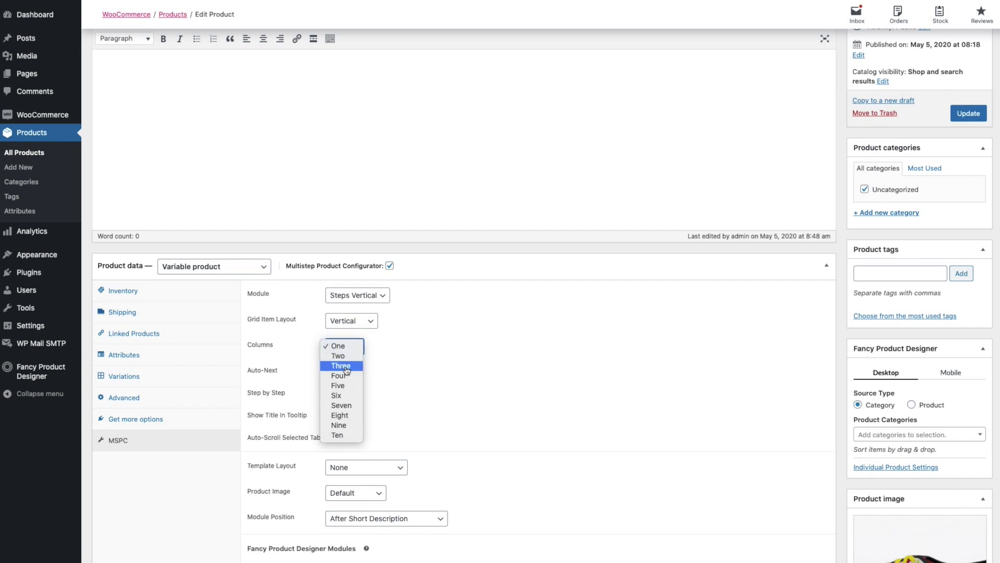
{"action": "left_click", "coordinate": [345, 366]}
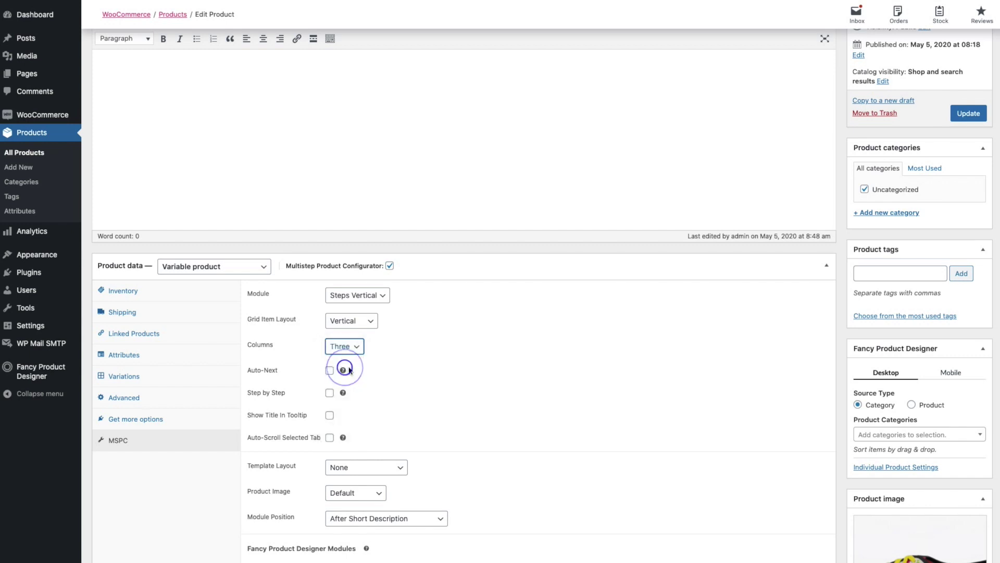
{"action": "left_click", "coordinate": [964, 114]}
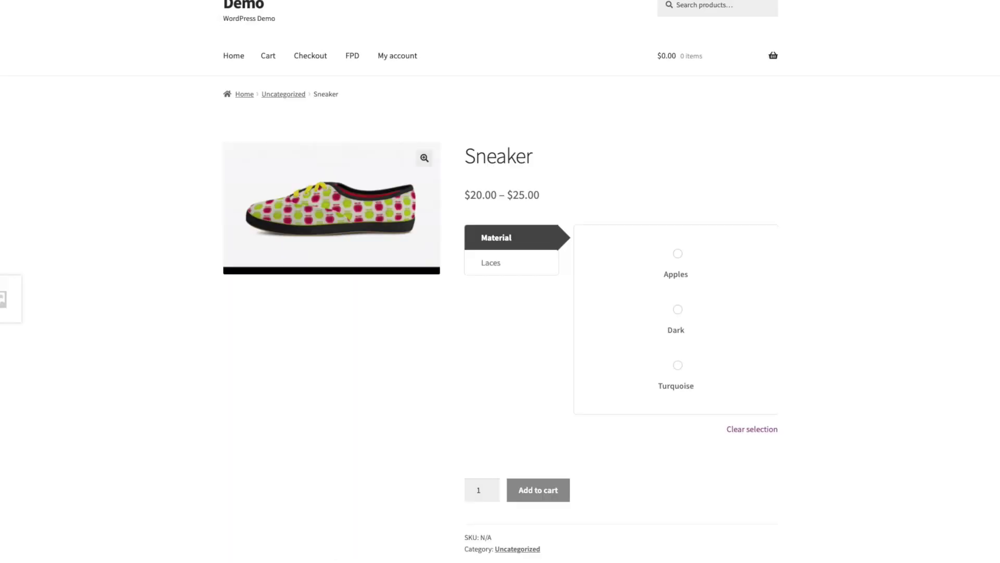
Step: Enable Auto-Next, save, reload the storefront, and pick Apples to jump to Laces
{"action": "left_click", "coordinate": [185, 432]}
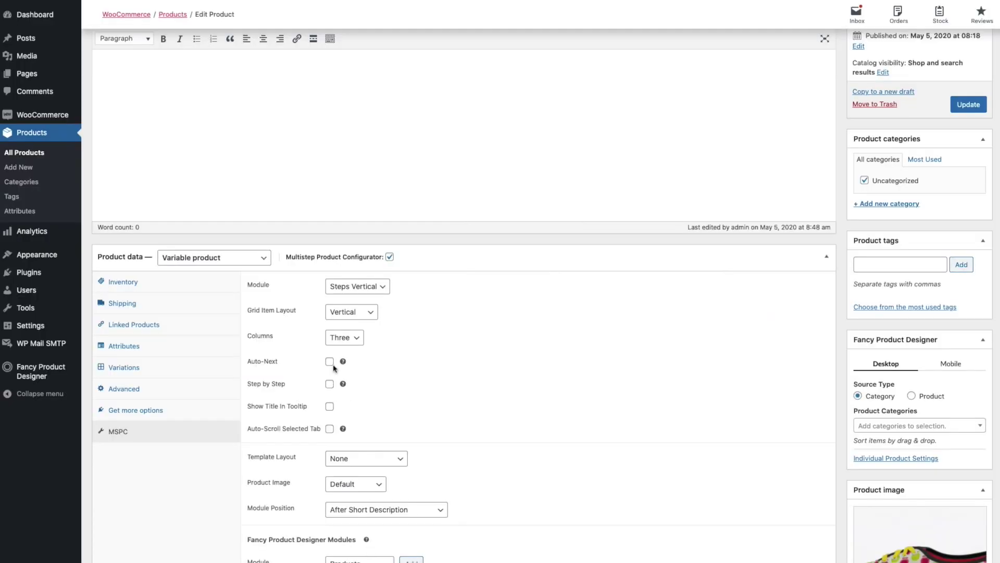
{"action": "left_click", "coordinate": [330, 362]}
{"action": "left_click", "coordinate": [968, 104]}
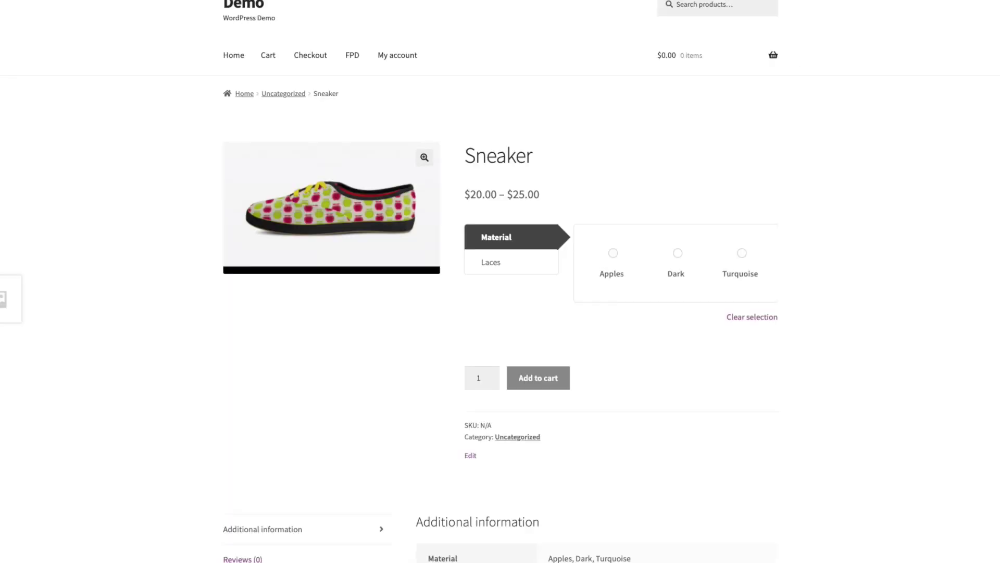
{"action": "key", "text": "ctrl+r"}
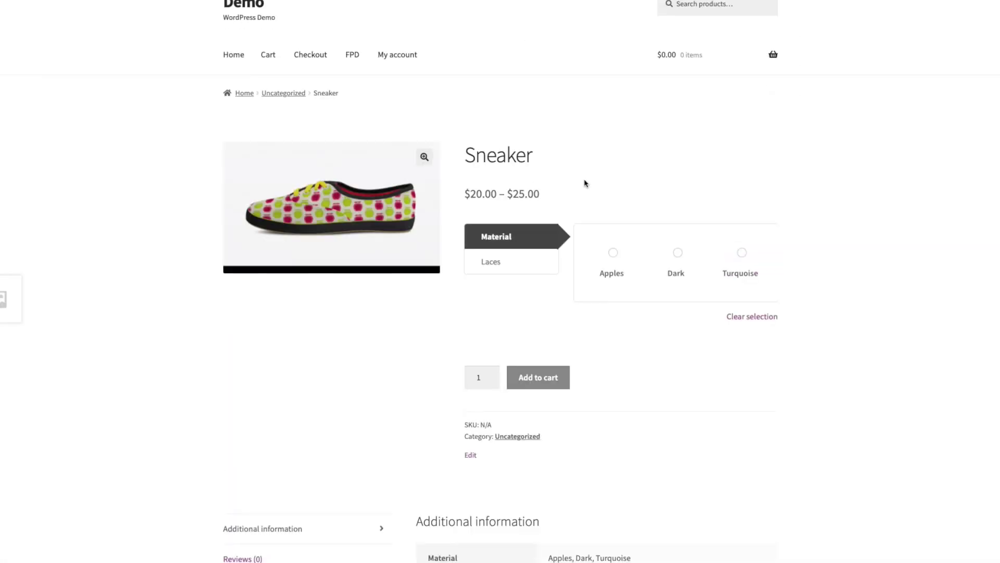
{"action": "left_click", "coordinate": [614, 255]}
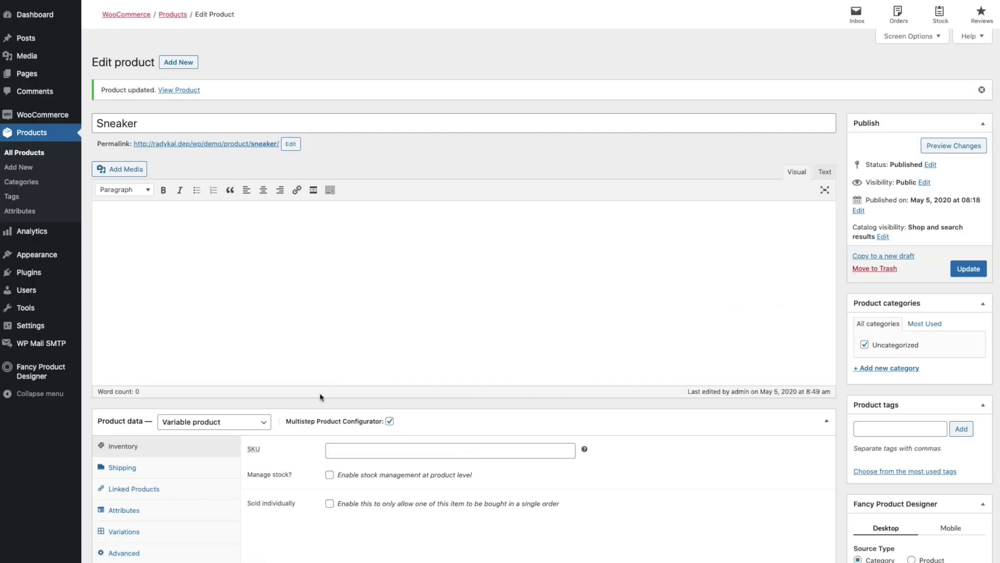
Step: In MSPC settings, uncheck Auto-Next, check Step by Step, and update the Sneaker
{"action": "scroll", "coordinate": [179, 446], "scroll_direction": "down", "scroll_amount": 3}
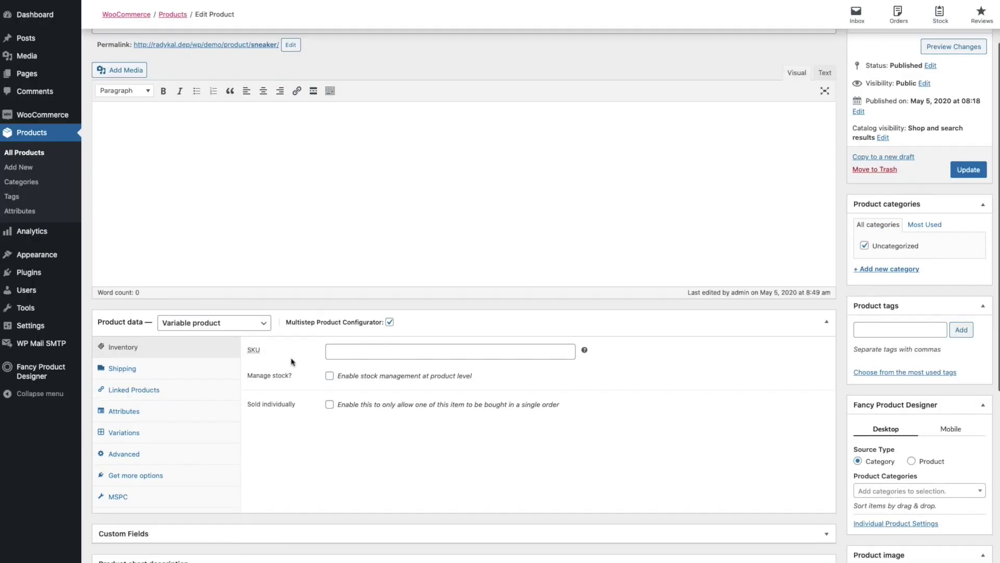
{"action": "left_click", "coordinate": [162, 449]}
{"action": "left_click", "coordinate": [329, 381]}
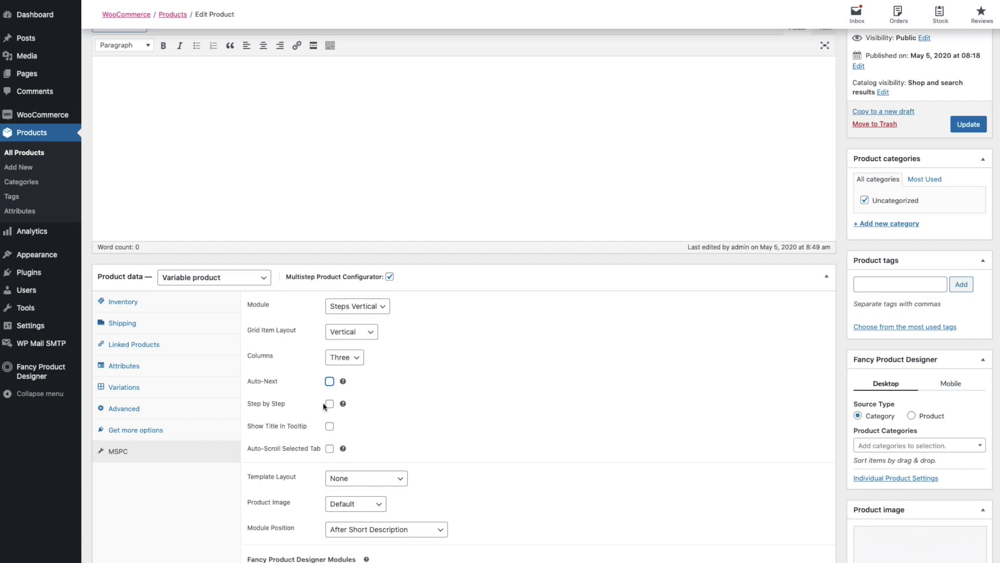
{"action": "left_click", "coordinate": [330, 406]}
{"action": "left_click", "coordinate": [976, 124]}
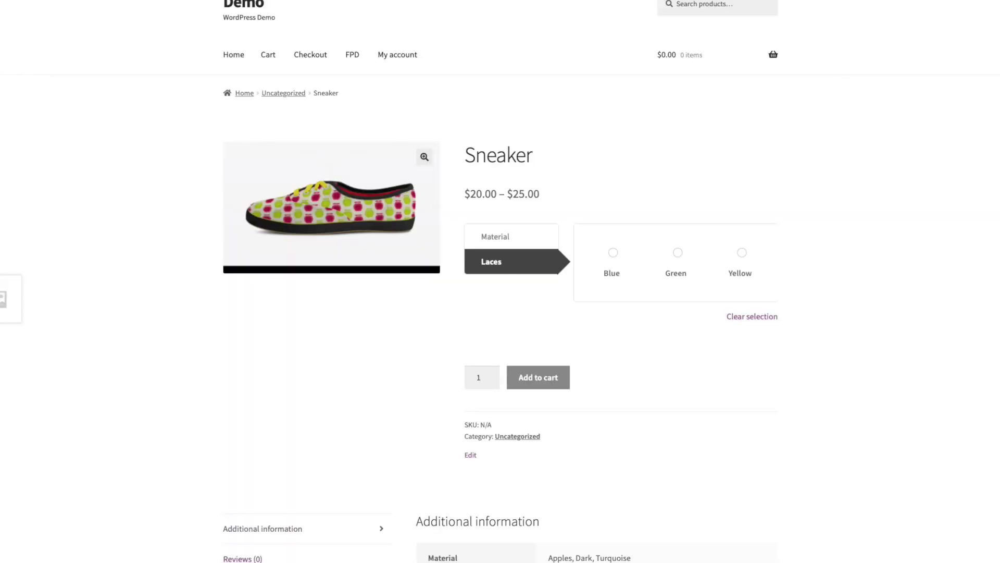
Step: Reload the storefront, find Laces locked, select Apples, then open the Laces step
{"action": "key", "text": "F5"}
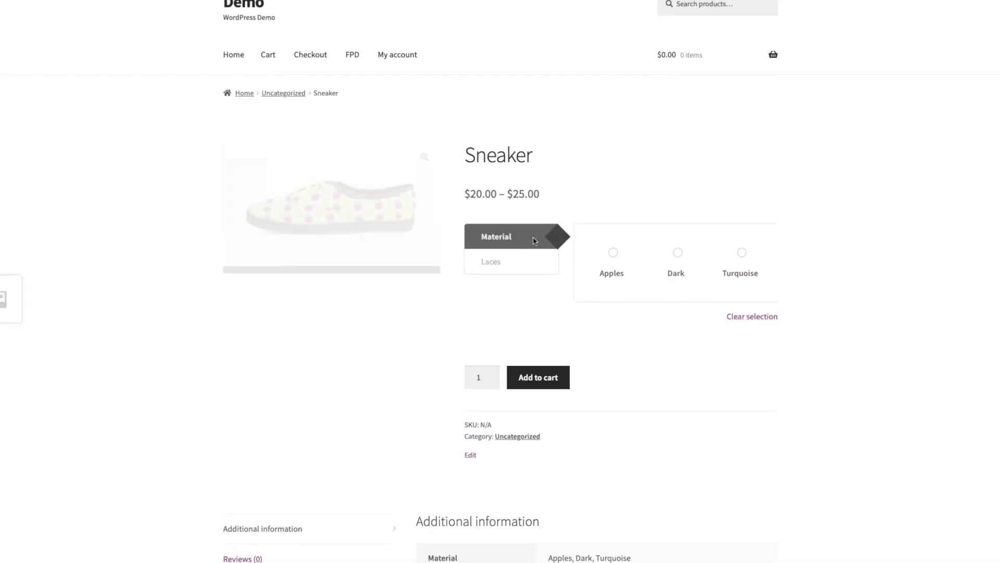
{"action": "double_click", "coordinate": [493, 260]}
{"action": "left_click", "coordinate": [501, 261]}
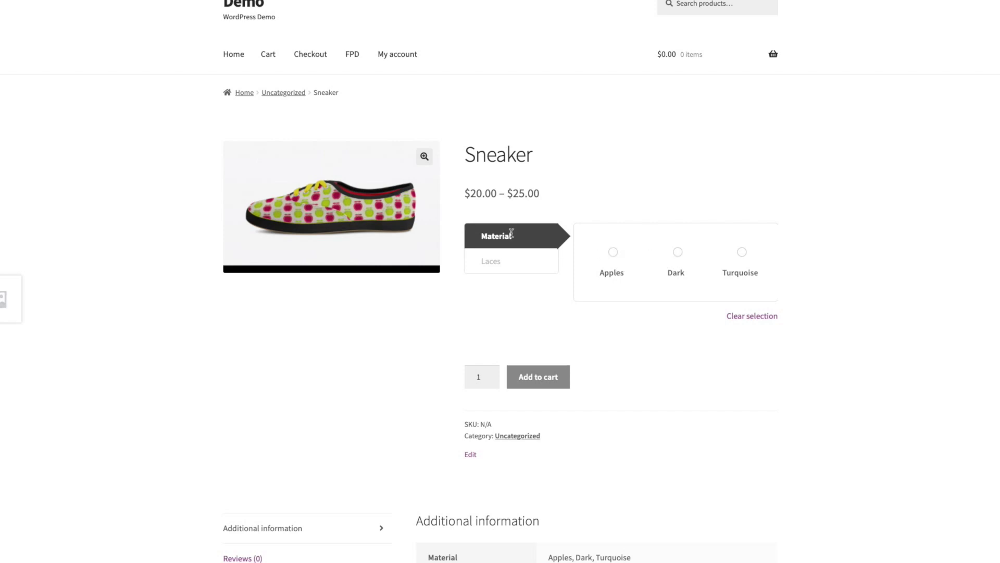
{"action": "left_click", "coordinate": [613, 254]}
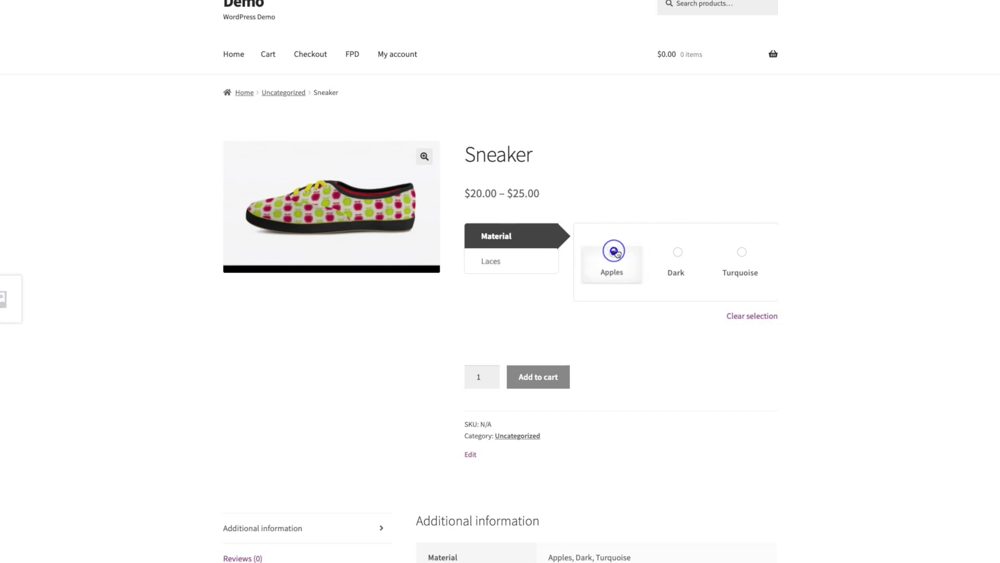
{"action": "left_click", "coordinate": [505, 264]}
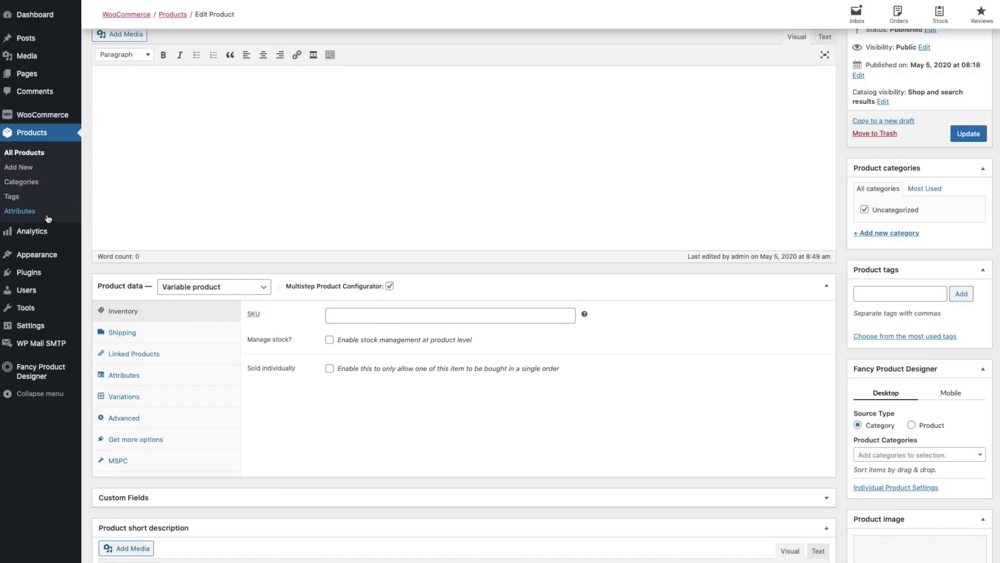
Step: Go to Products > Attributes and open the Material attribute's terms list
{"action": "left_click", "coordinate": [37, 217]}
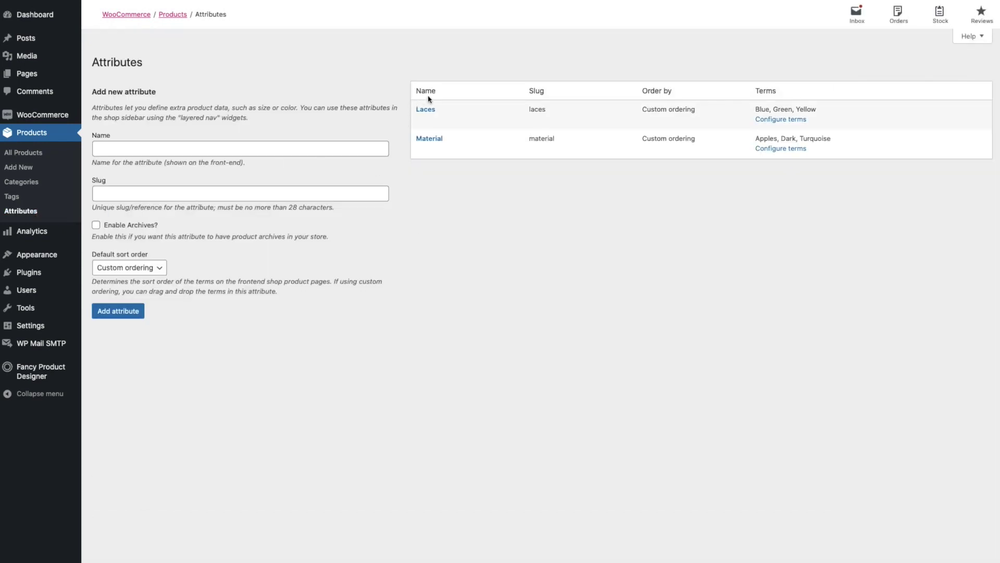
{"action": "mouse_move", "coordinate": [429, 127]}
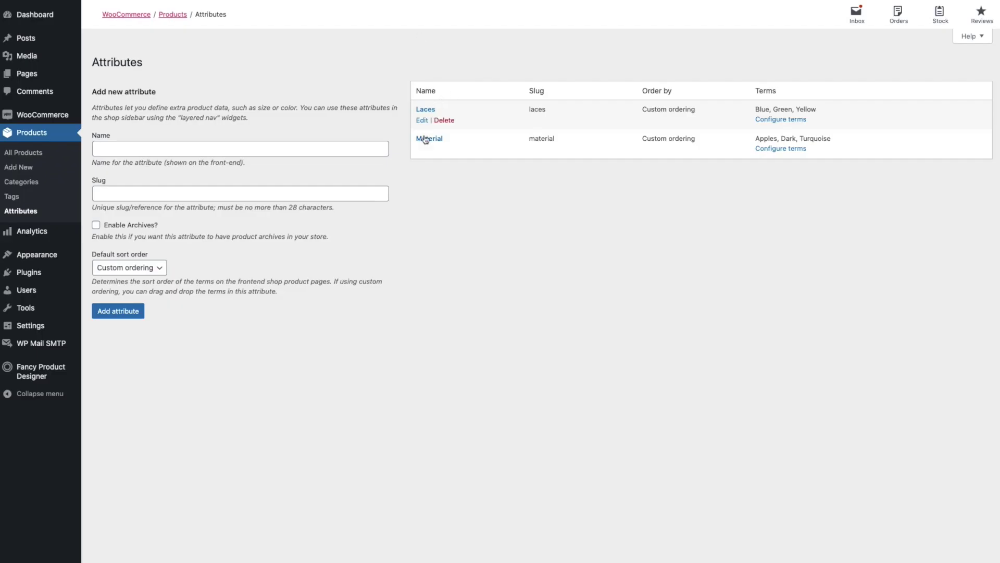
{"action": "left_click", "coordinate": [424, 138]}
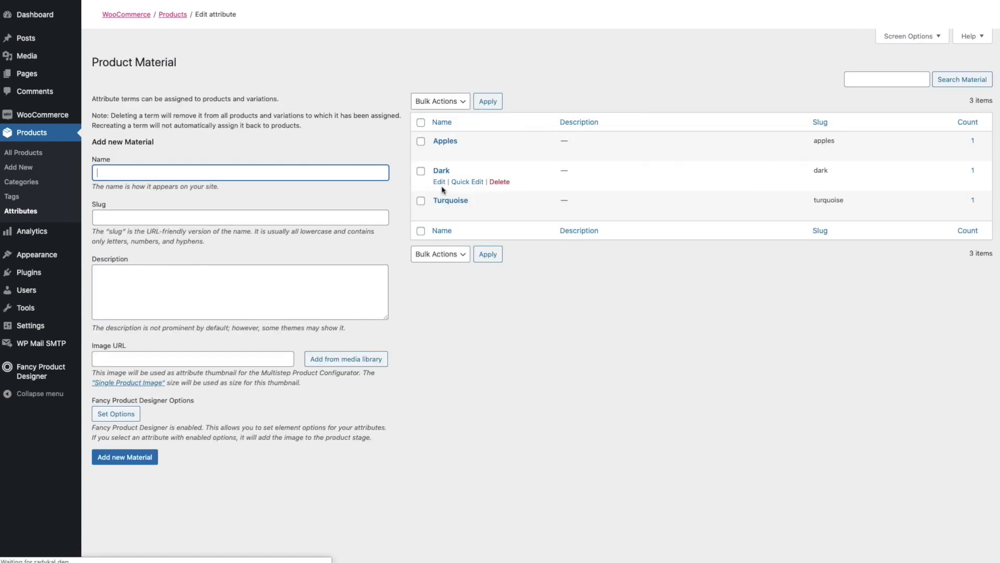
Step: Set material_apple from the Media Library as the Apples term image and update the term
{"action": "left_click", "coordinate": [449, 141]}
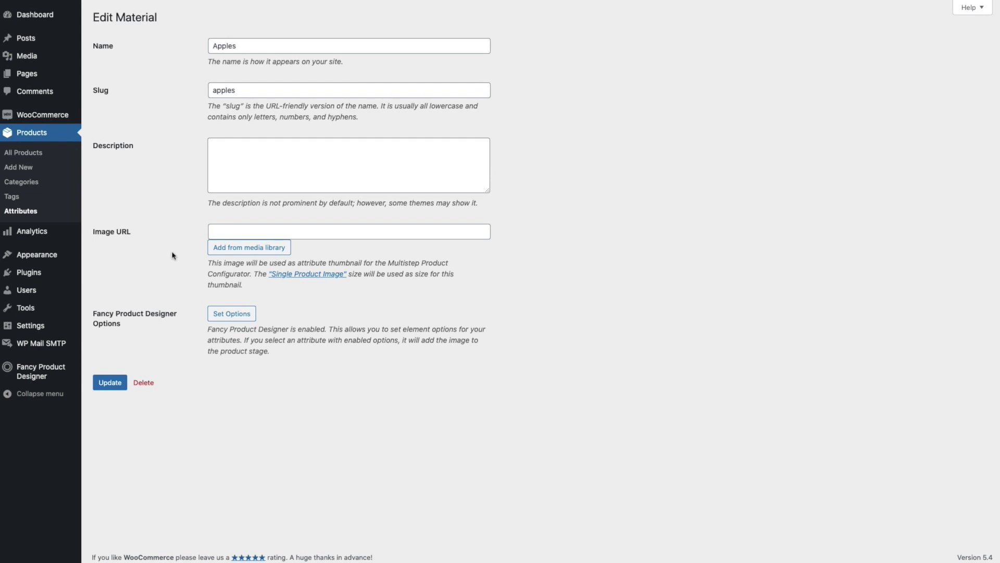
{"action": "left_click", "coordinate": [254, 248]}
{"action": "left_click", "coordinate": [106, 40]}
{"action": "left_click", "coordinate": [79, 128]}
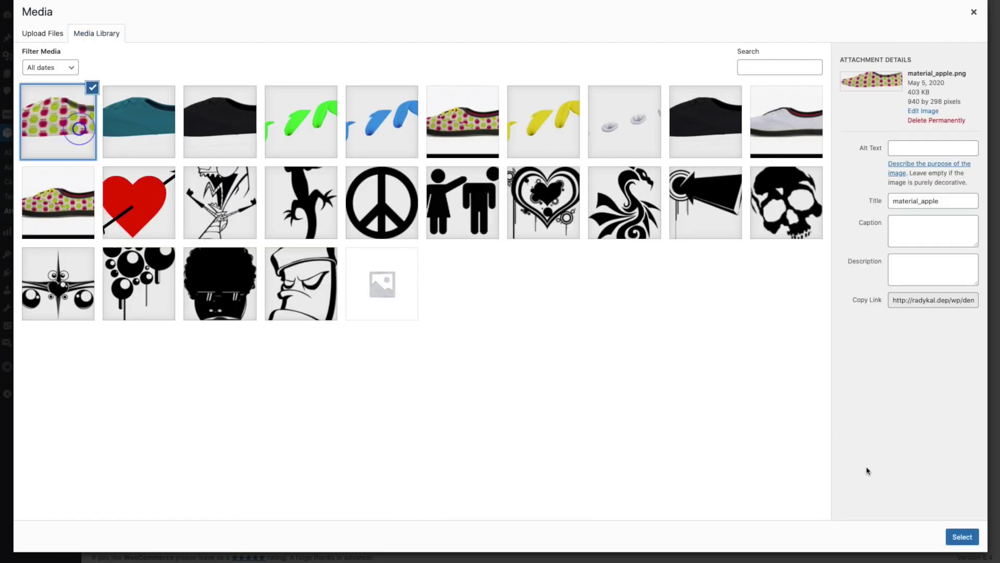
{"action": "left_click", "coordinate": [962, 537]}
{"action": "left_click", "coordinate": [105, 383]}
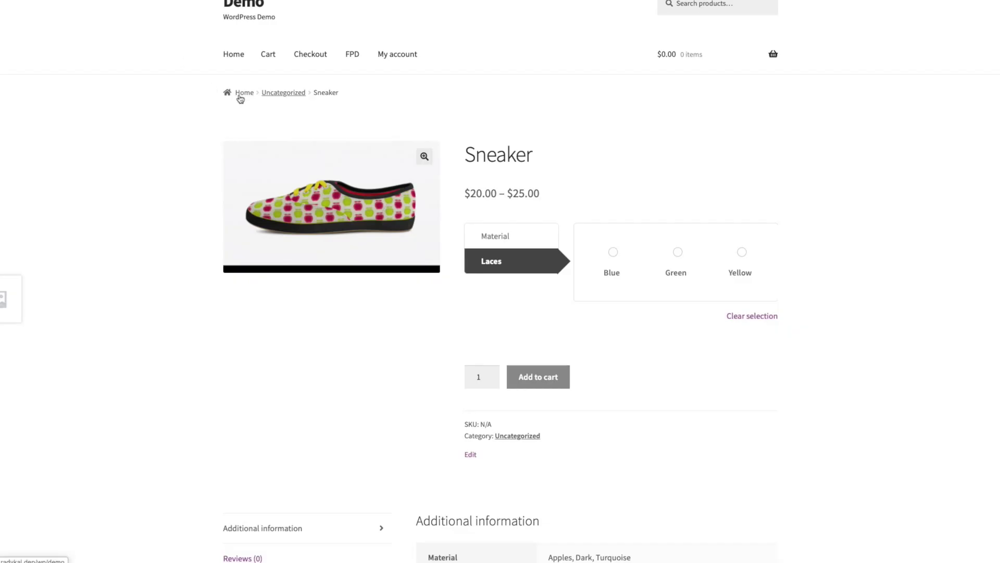
Step: Reload the Sneaker page and cycle twice through the Apples, Dark and Turquoise material thumbnails
{"action": "key", "text": "ctrl+r"}
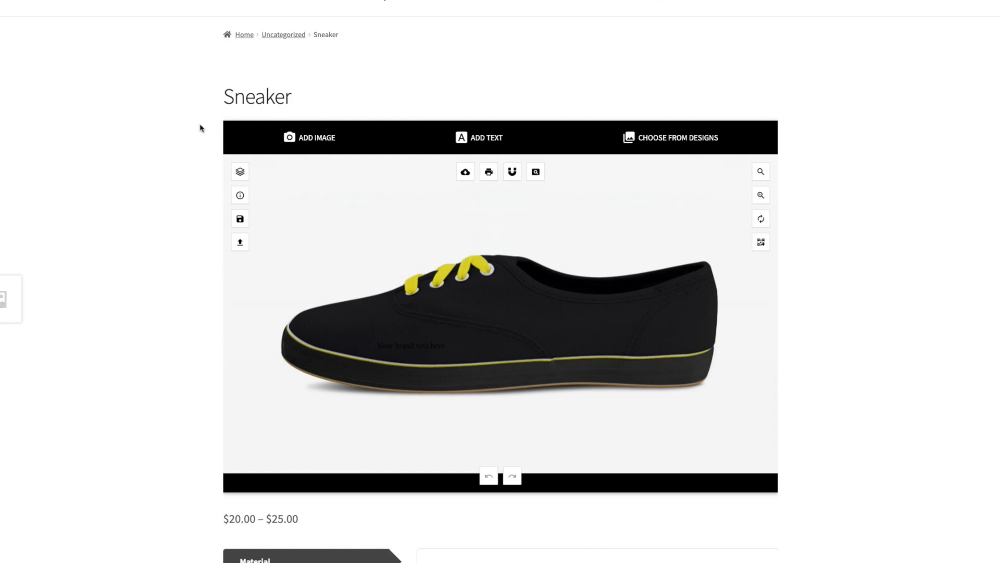
{"action": "scroll", "coordinate": [202, 141], "scroll_direction": "down", "scroll_amount": 2}
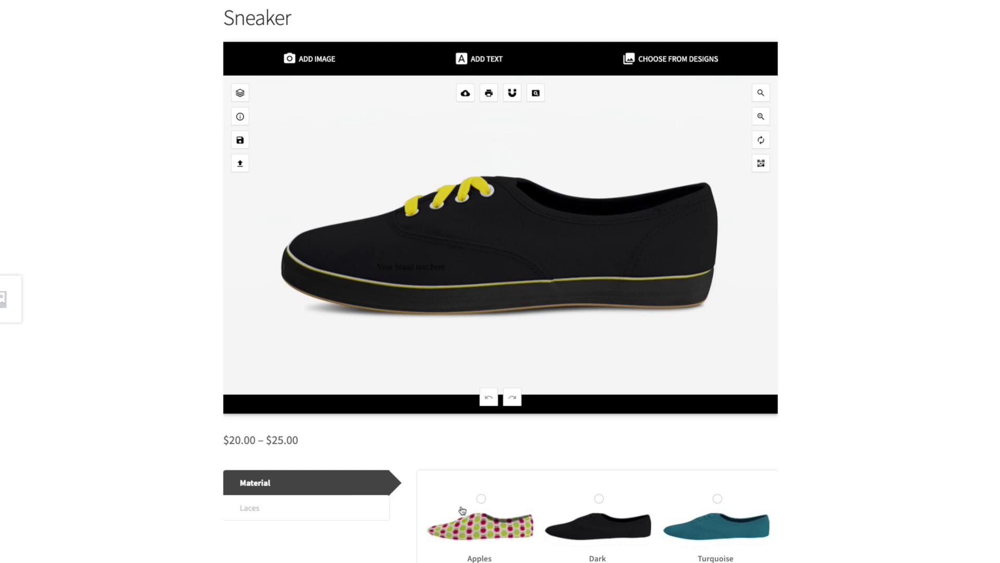
{"action": "left_click", "coordinate": [484, 520]}
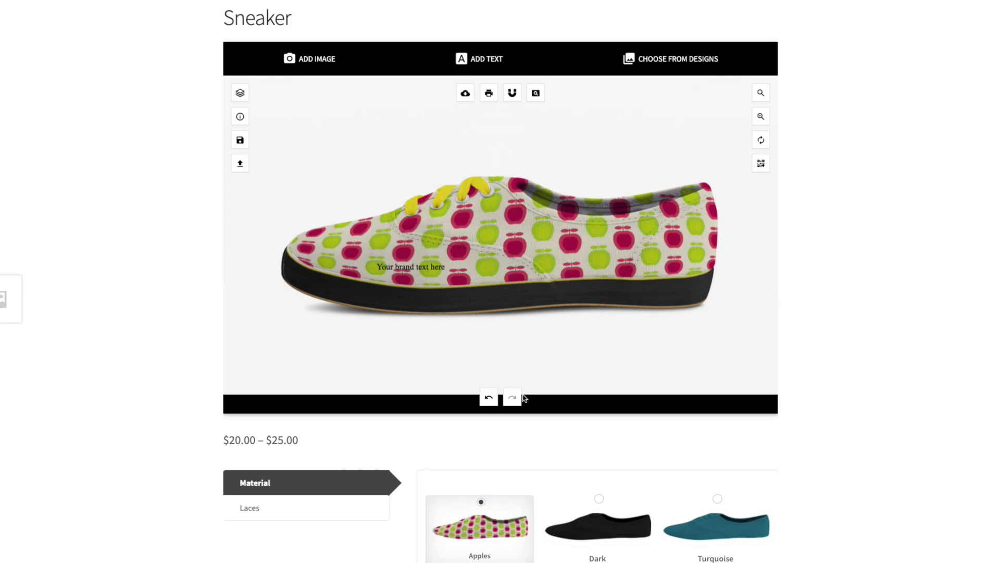
{"action": "left_click", "coordinate": [614, 535]}
{"action": "left_click", "coordinate": [748, 531]}
{"action": "left_click", "coordinate": [604, 525]}
{"action": "left_click", "coordinate": [483, 521]}
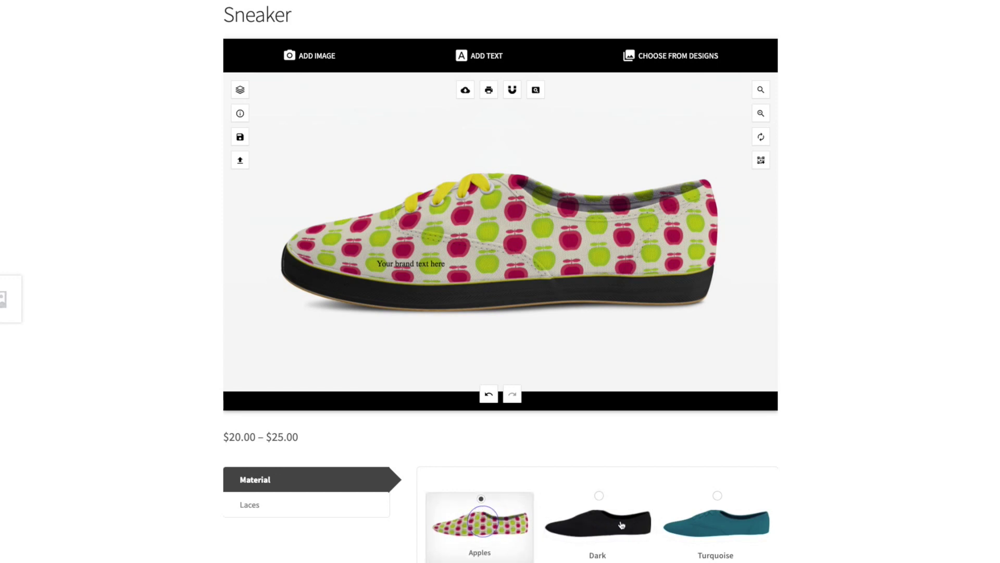
{"action": "left_click", "coordinate": [611, 526]}
{"action": "left_click", "coordinate": [737, 522]}
{"action": "scroll", "coordinate": [619, 486], "scroll_direction": "down", "scroll_amount": 1}
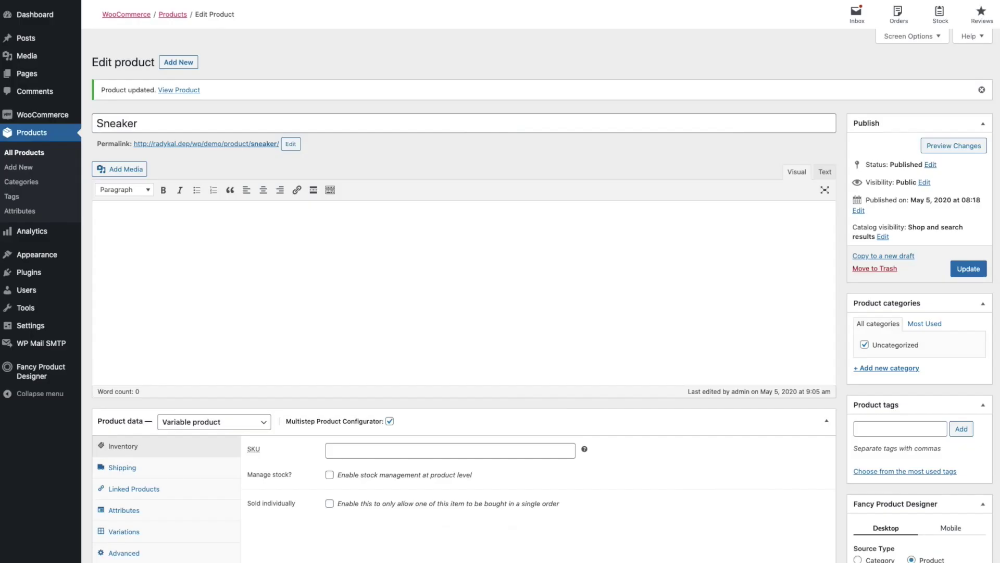
Step: Scroll through the sneaker's layers and go to Fancy Product Designer's Products list
{"action": "scroll", "coordinate": [602, 270], "scroll_direction": "down", "scroll_amount": 3}
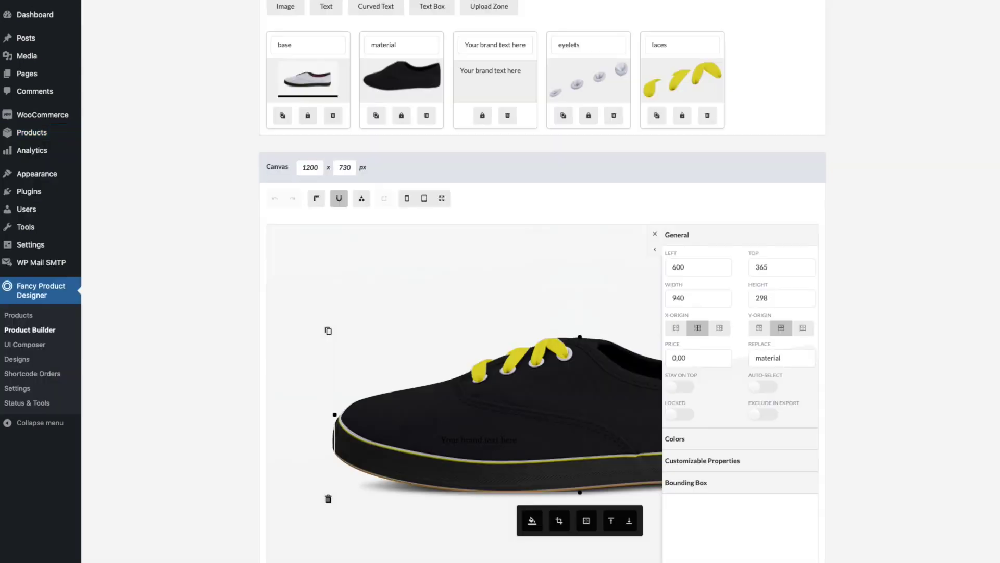
{"action": "left_click", "coordinate": [28, 316]}
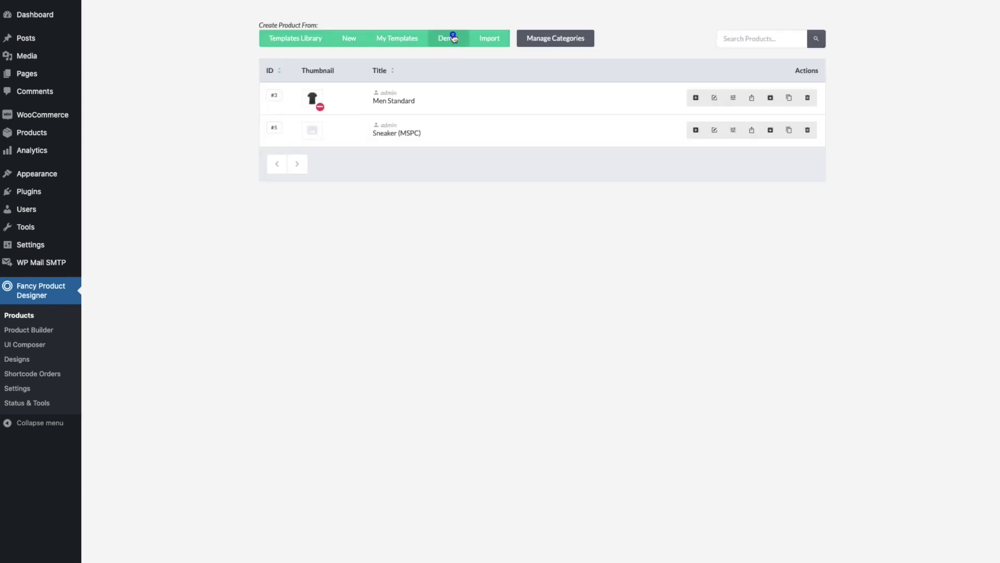
Step: Import the Sneaker demo as Sneaker (MSPC) and open its Side view for editing
{"action": "left_click", "coordinate": [453, 37]}
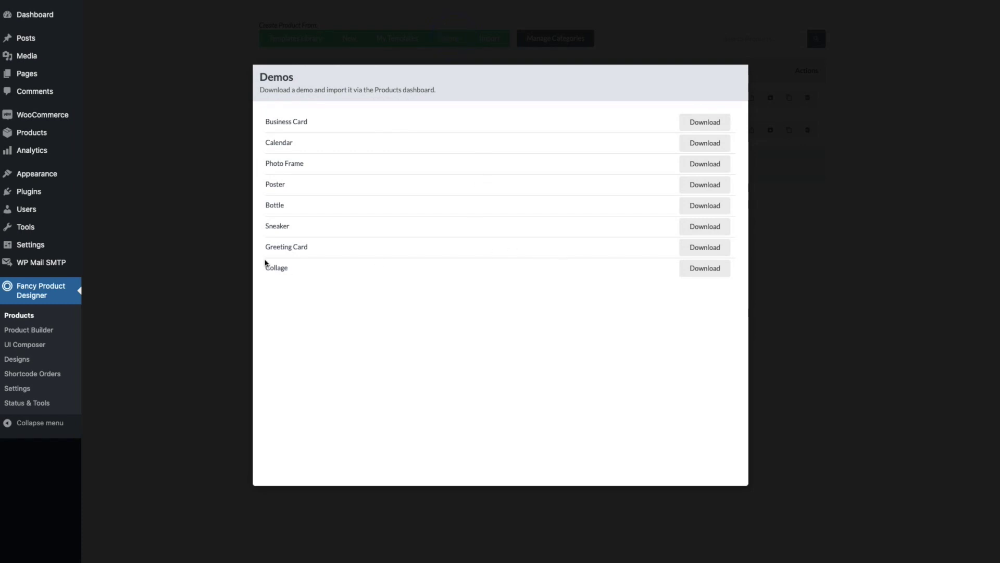
{"action": "left_click_drag", "start_coordinate": [273, 225], "coordinate": [689, 219]}
{"action": "left_click", "coordinate": [718, 231]}
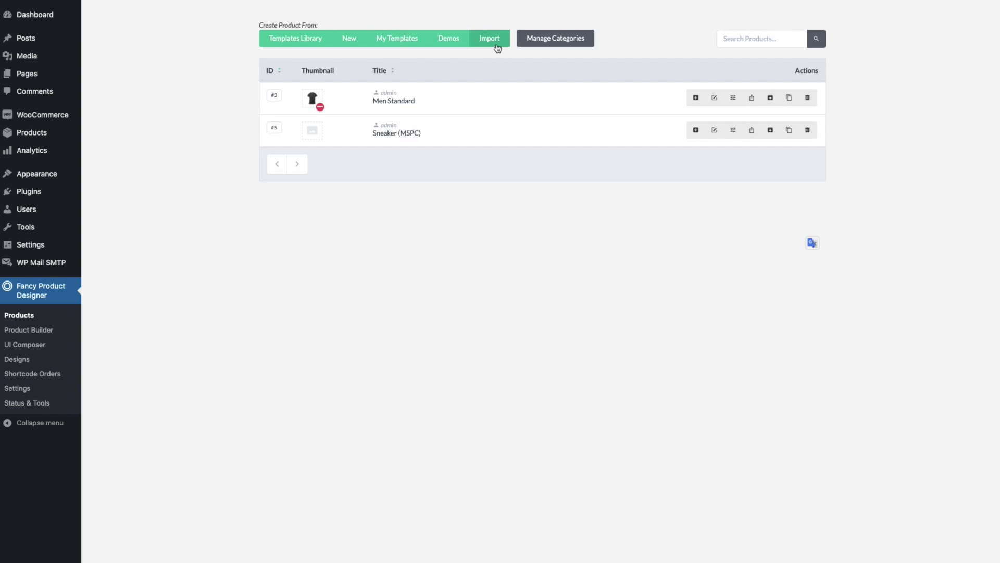
{"action": "left_click", "coordinate": [548, 135]}
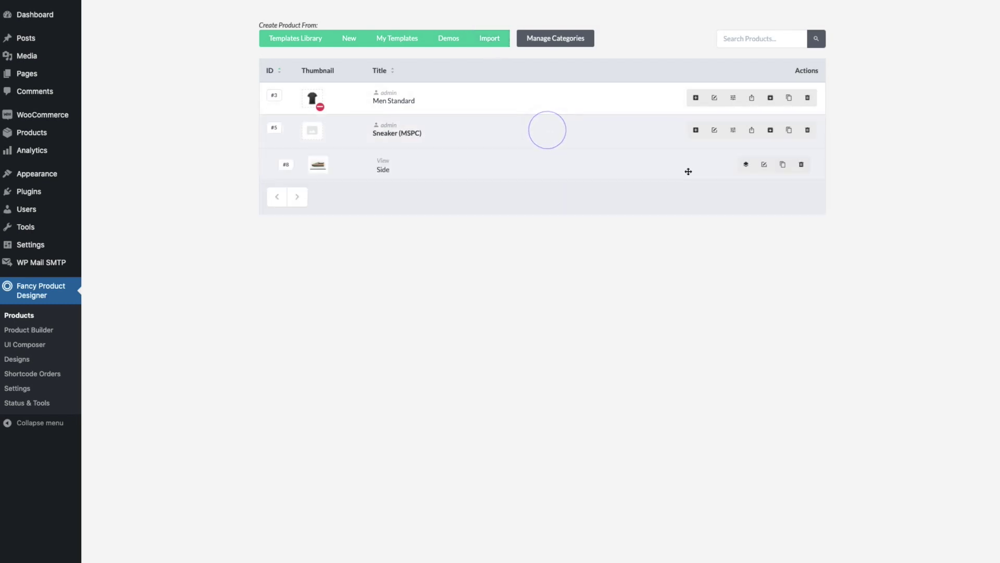
{"action": "left_click", "coordinate": [741, 168]}
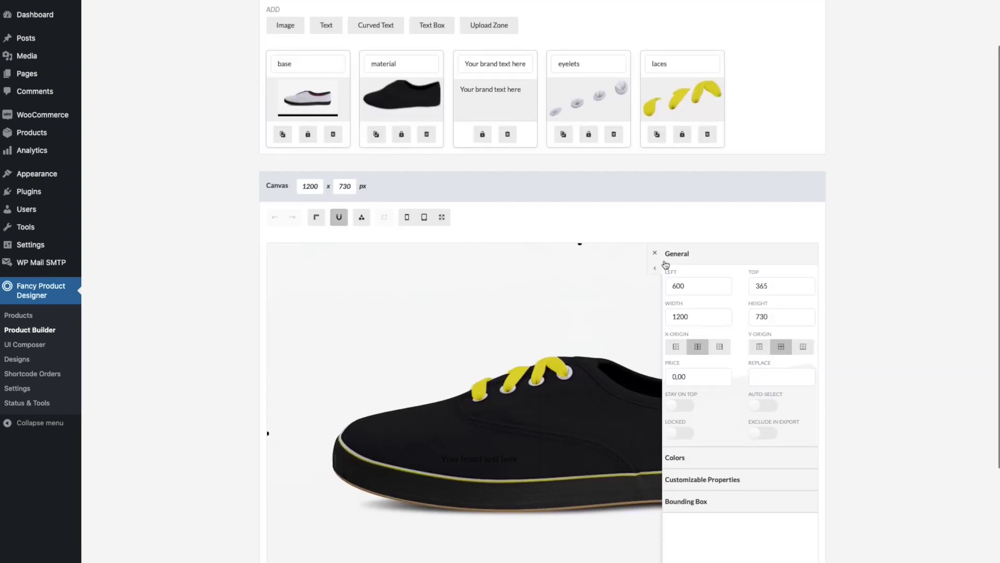
Step: Select the Side view's material layer and show its General options
{"action": "left_click", "coordinate": [659, 253]}
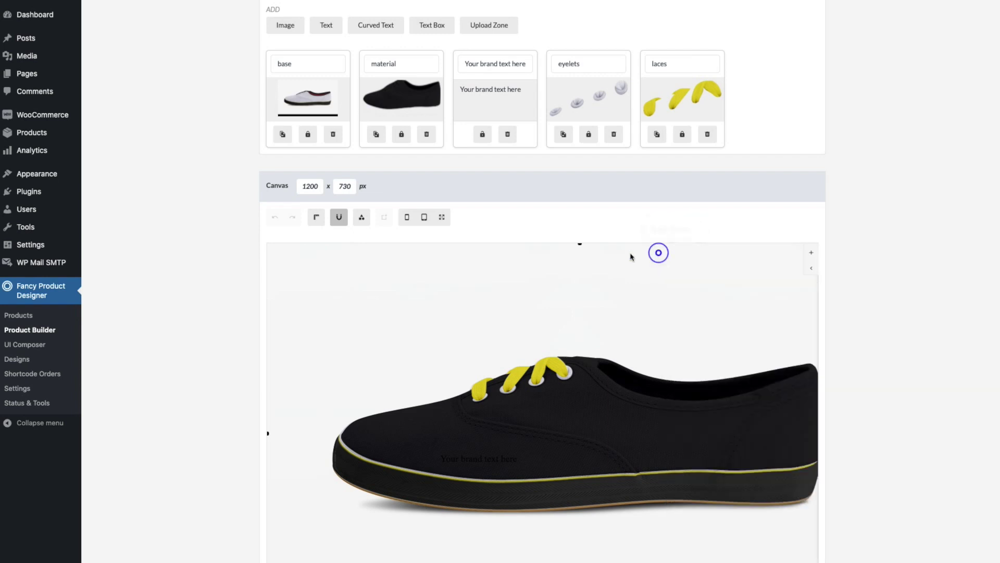
{"action": "left_click", "coordinate": [405, 96]}
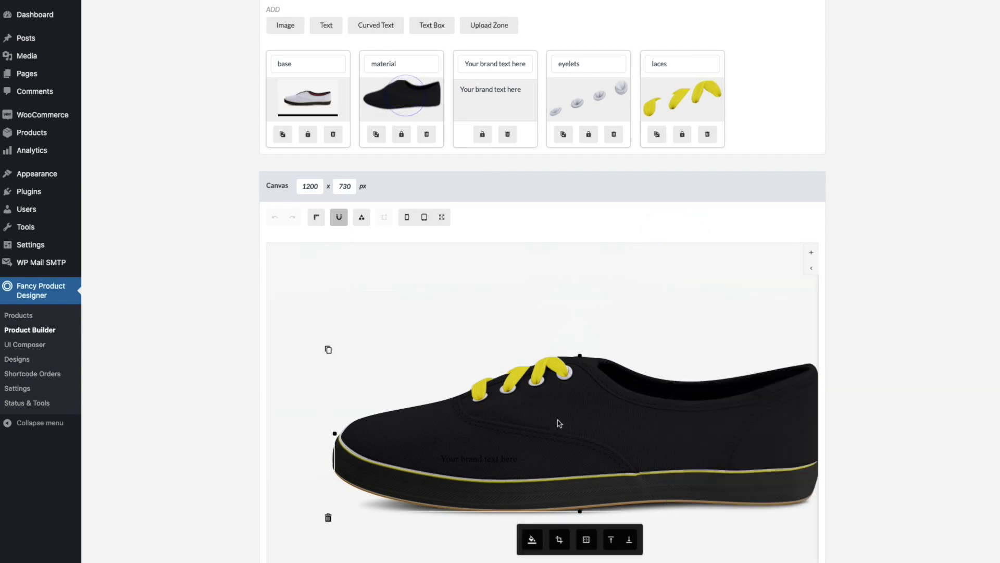
{"action": "left_click", "coordinate": [811, 252]}
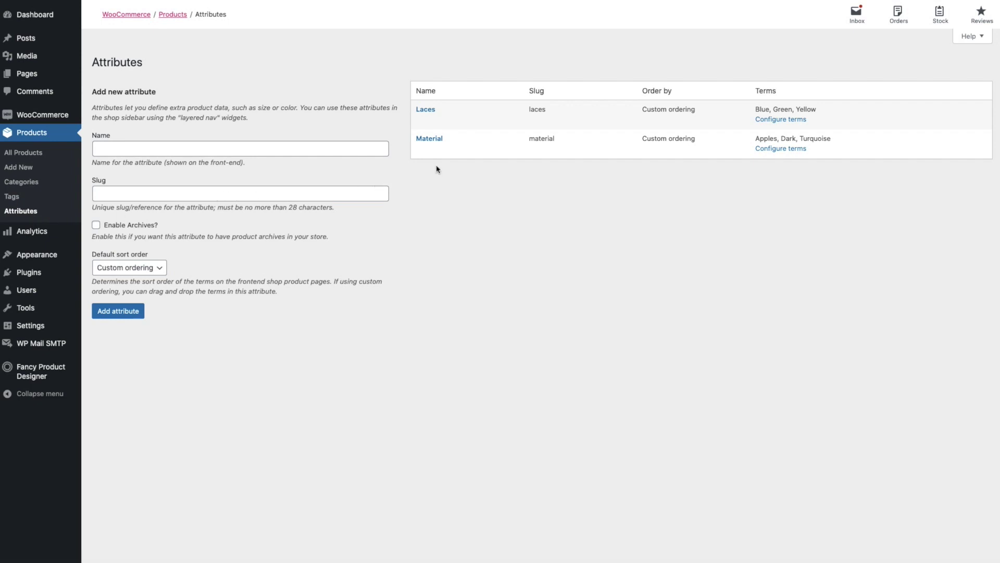
Step: Edit the Apples material term and open its designer options to set Replace to material
{"action": "left_click", "coordinate": [425, 139]}
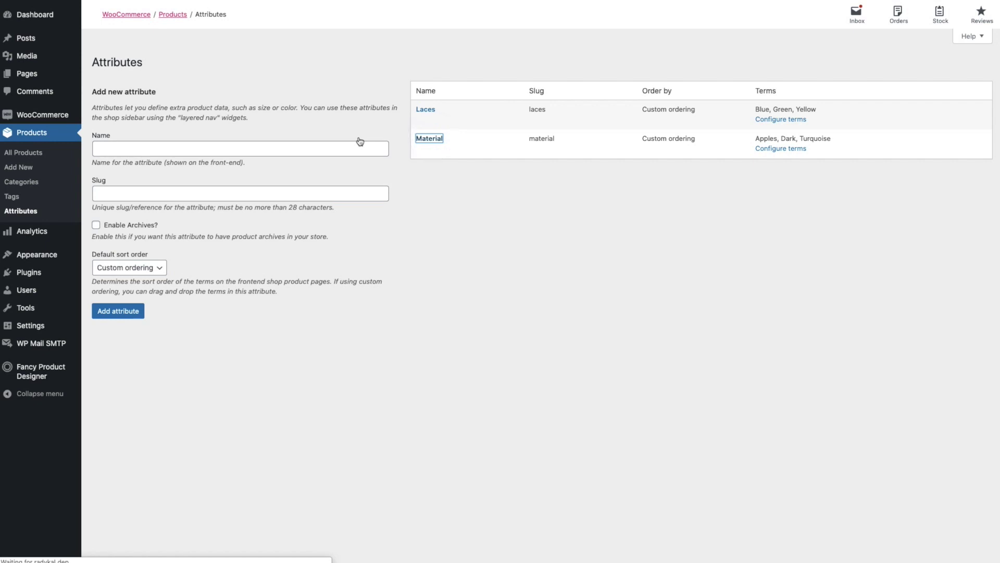
{"action": "mouse_move", "coordinate": [448, 150]}
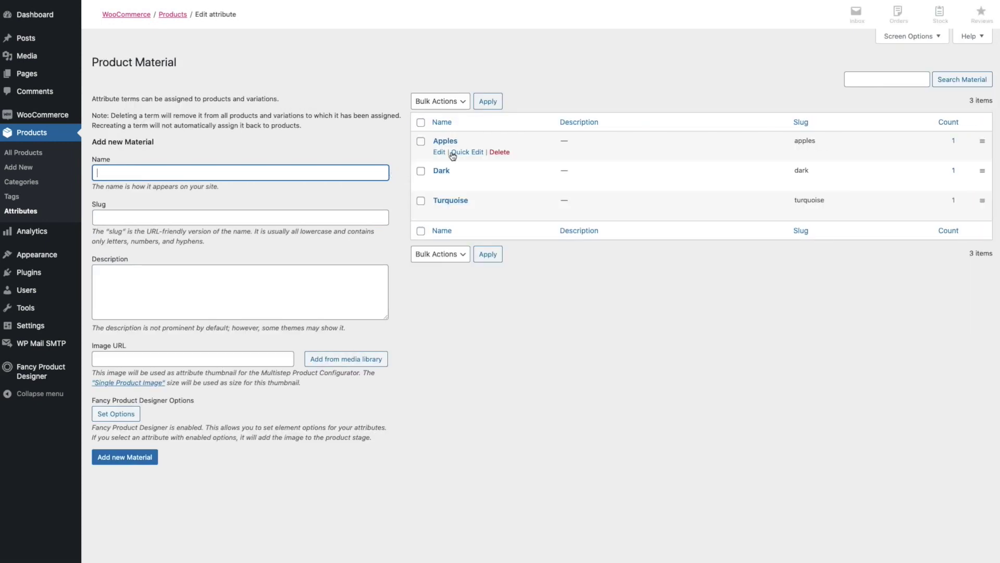
{"action": "left_click", "coordinate": [447, 141]}
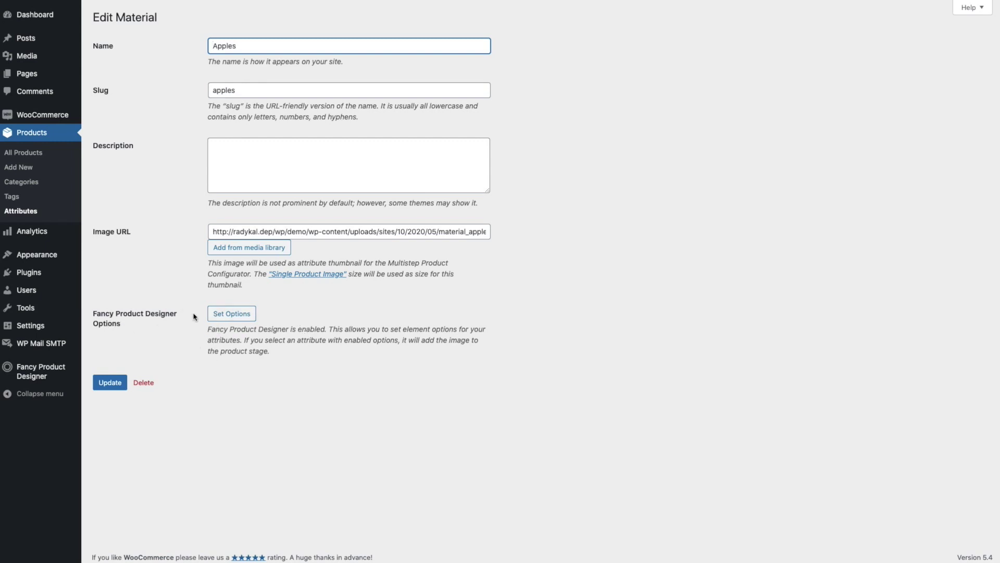
{"action": "left_click", "coordinate": [232, 314]}
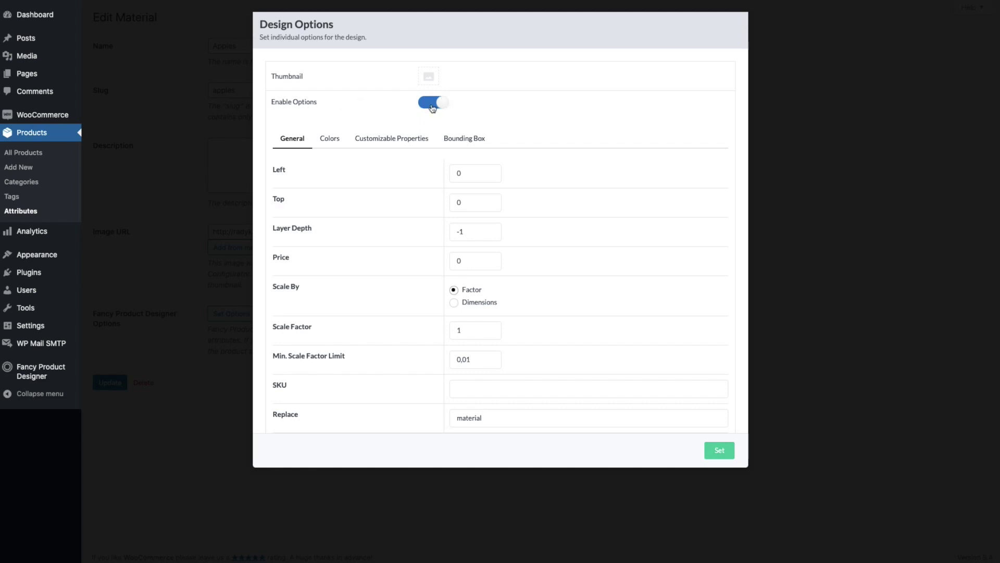
{"action": "scroll", "coordinate": [407, 201], "scroll_direction": "down", "scroll_amount": 3}
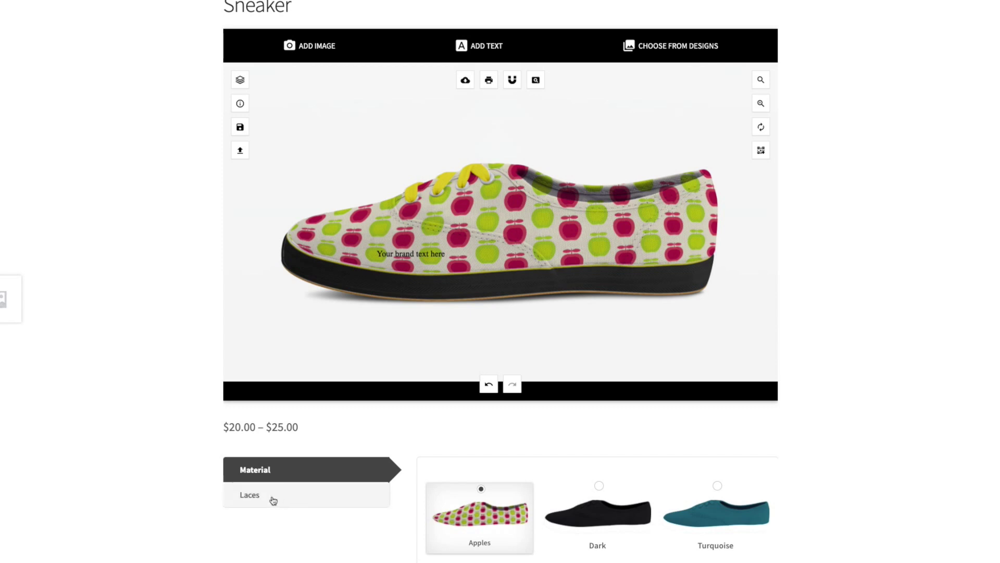
Step: Switch the storefront configurator to the Laces step with Blue, Green and Yellow
{"action": "left_click", "coordinate": [254, 497]}
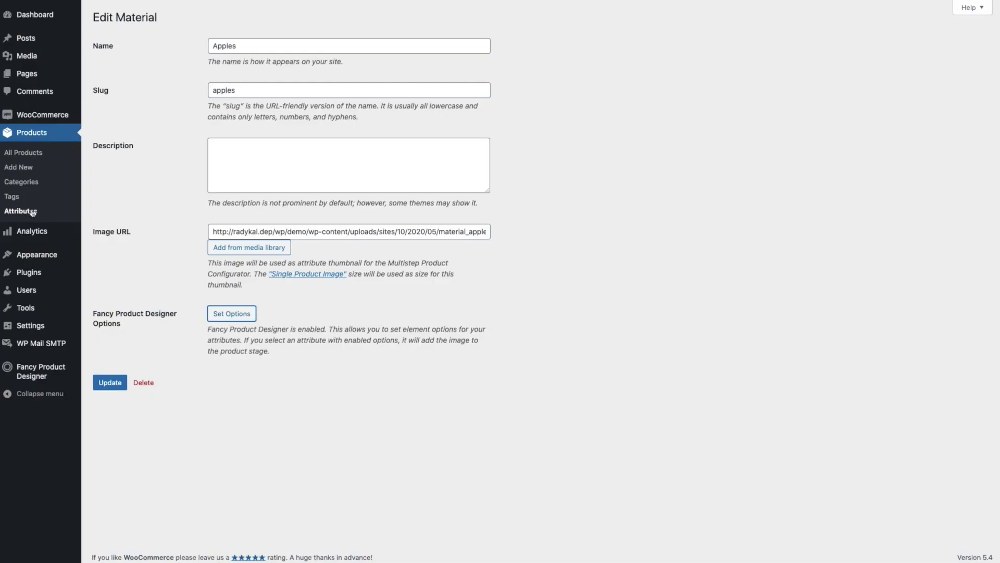
Step: Give the Blue laces term its image and designer options, then save it
{"action": "left_click", "coordinate": [24, 211]}
{"action": "left_click", "coordinate": [424, 104]}
{"action": "left_click", "coordinate": [440, 141]}
{"action": "left_click", "coordinate": [234, 248]}
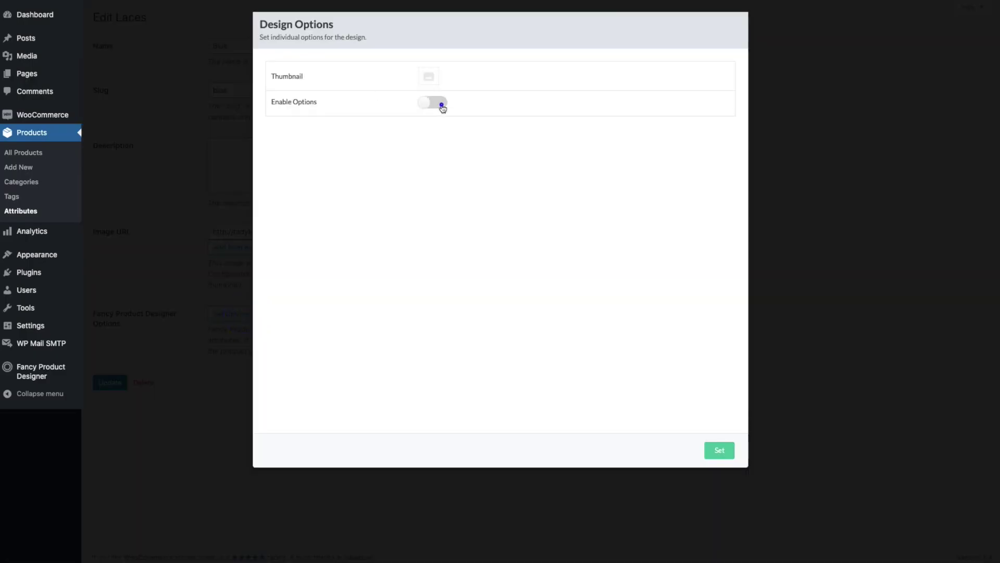
{"action": "left_click", "coordinate": [442, 103]}
{"action": "left_click", "coordinate": [110, 382]}
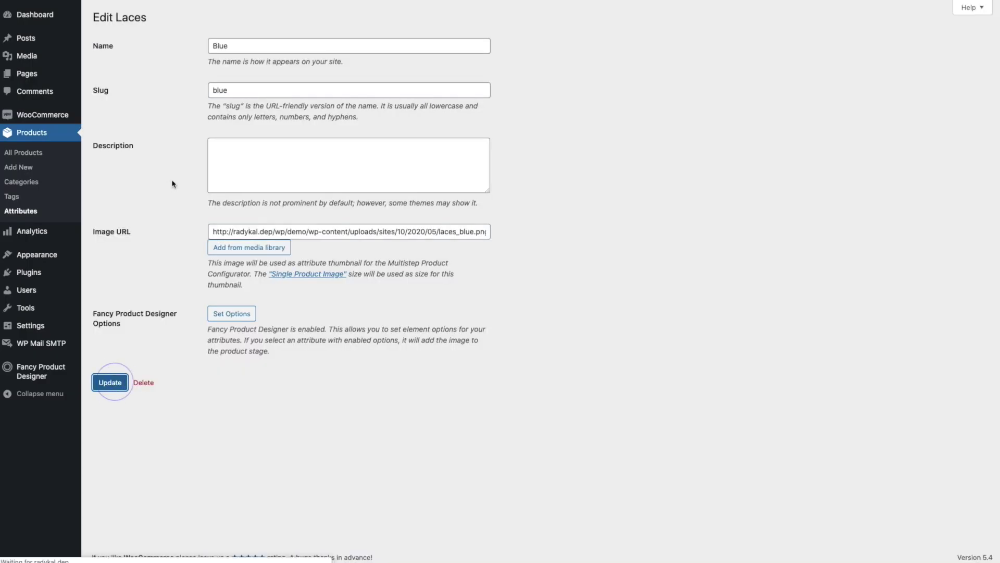
{"action": "left_click", "coordinate": [163, 49]}
Step: Enable designer options on the Green laces term and save it
{"action": "left_click", "coordinate": [440, 168]}
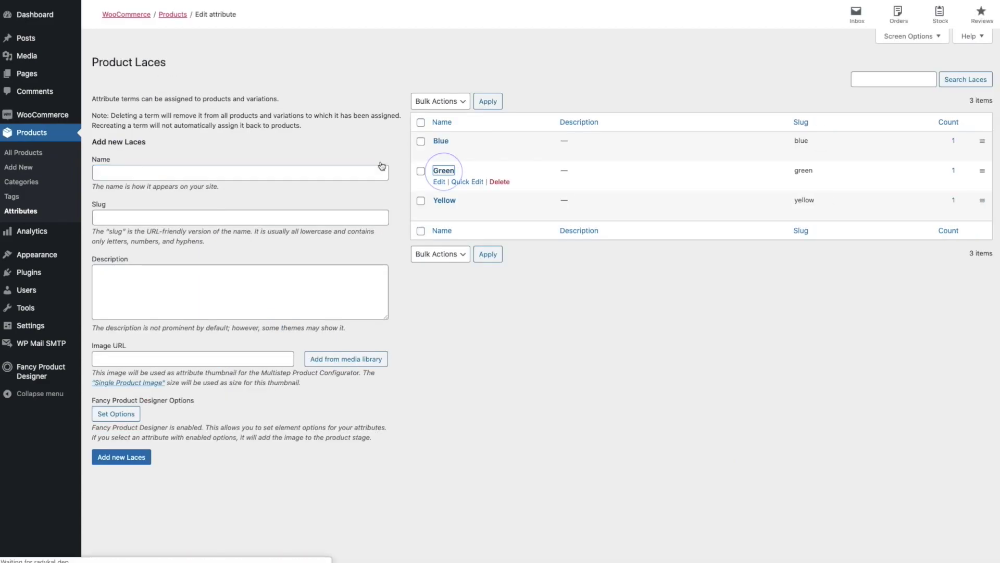
{"action": "left_click", "coordinate": [234, 313]}
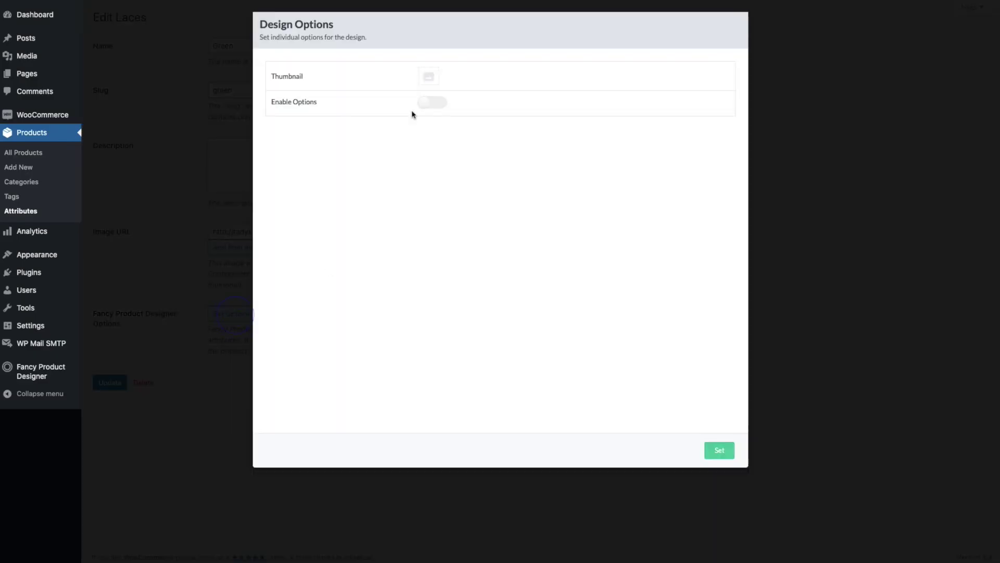
{"action": "left_click", "coordinate": [432, 102]}
{"action": "left_click", "coordinate": [110, 382]}
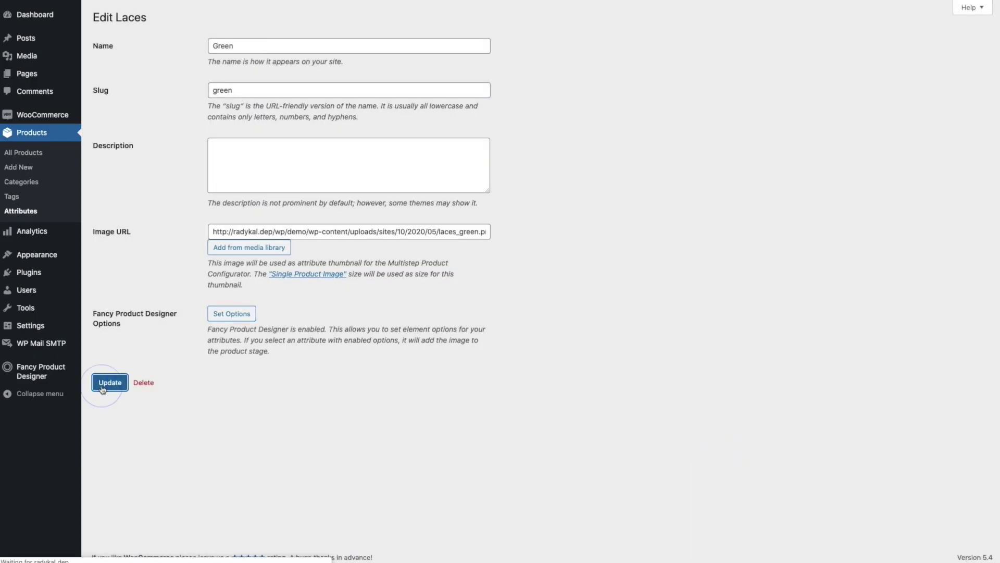
{"action": "left_click", "coordinate": [156, 49]}
Step: Give the Yellow laces term its image and designer options replacing laces, then save it
{"action": "left_click", "coordinate": [451, 202]}
{"action": "left_click", "coordinate": [98, 36]}
{"action": "left_click", "coordinate": [240, 319]}
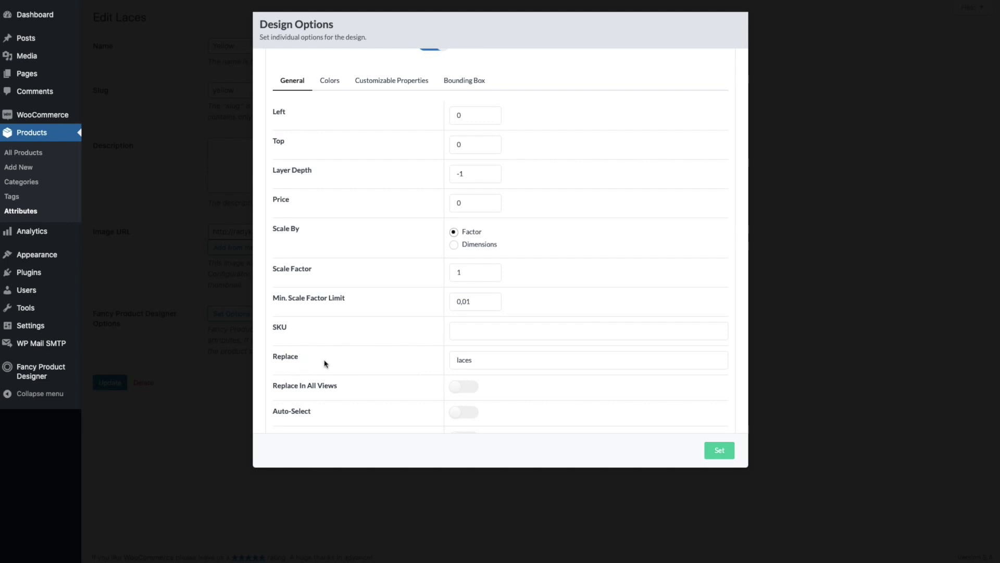
{"action": "left_click", "coordinate": [720, 450]}
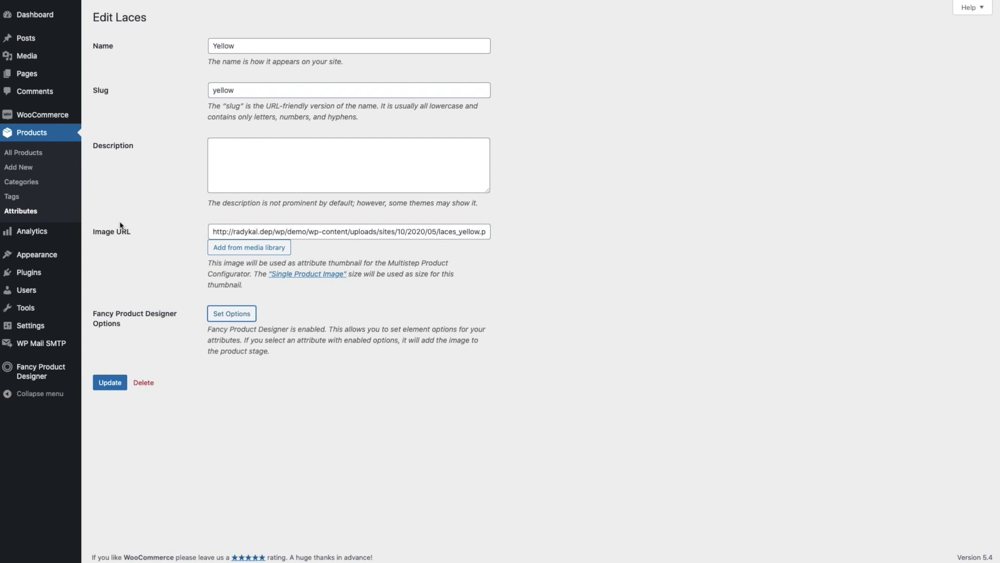
{"action": "left_click", "coordinate": [116, 383]}
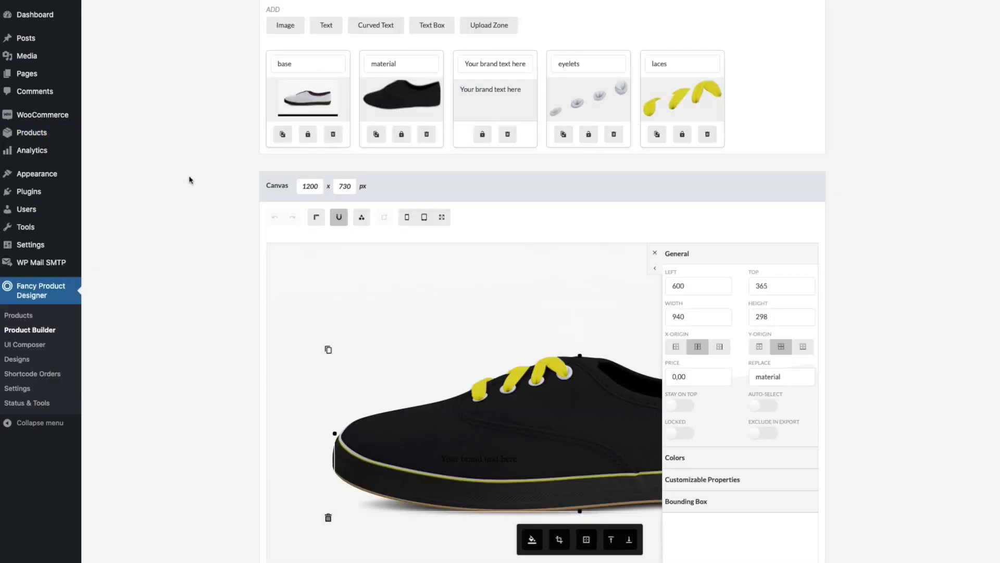
Step: Select the sneaker's laces layer and confirm its Replace name is laces
{"action": "left_click", "coordinate": [682, 95]}
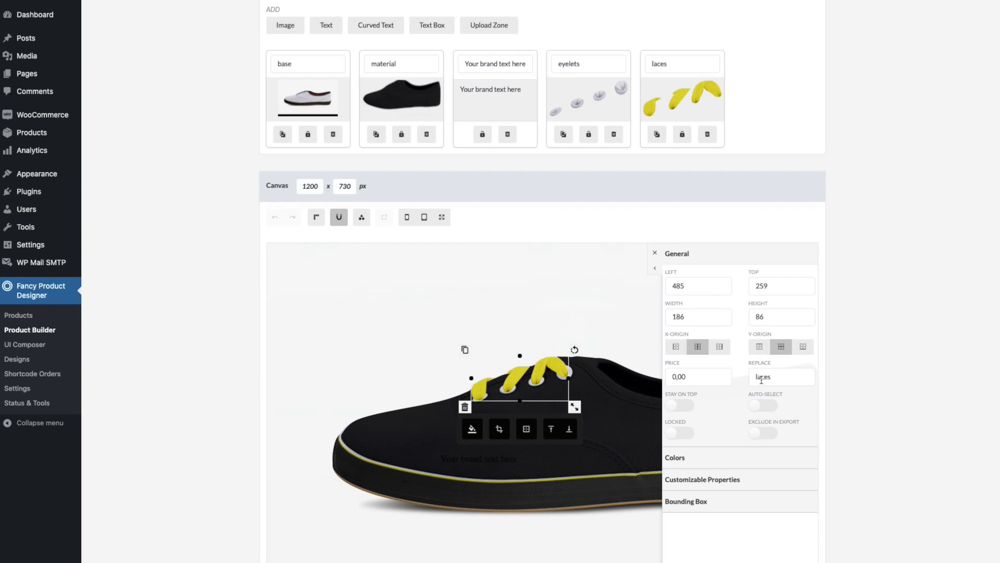
{"action": "scroll", "coordinate": [710, 311], "scroll_direction": "up", "scroll_amount": 3}
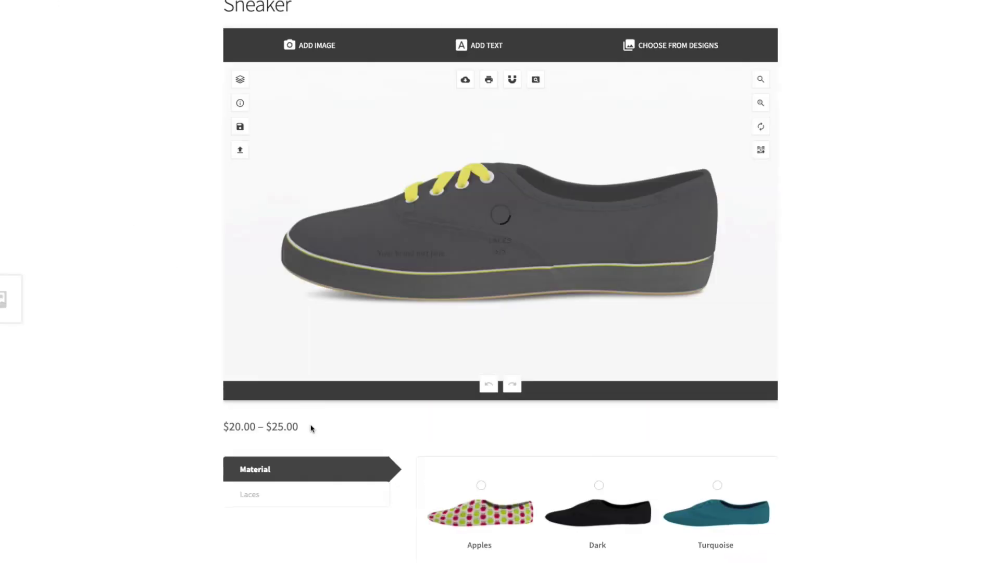
Step: Apply the Apples material, then try Blue, Green and Yellow laces, ending on Yellow
{"action": "left_click", "coordinate": [494, 512]}
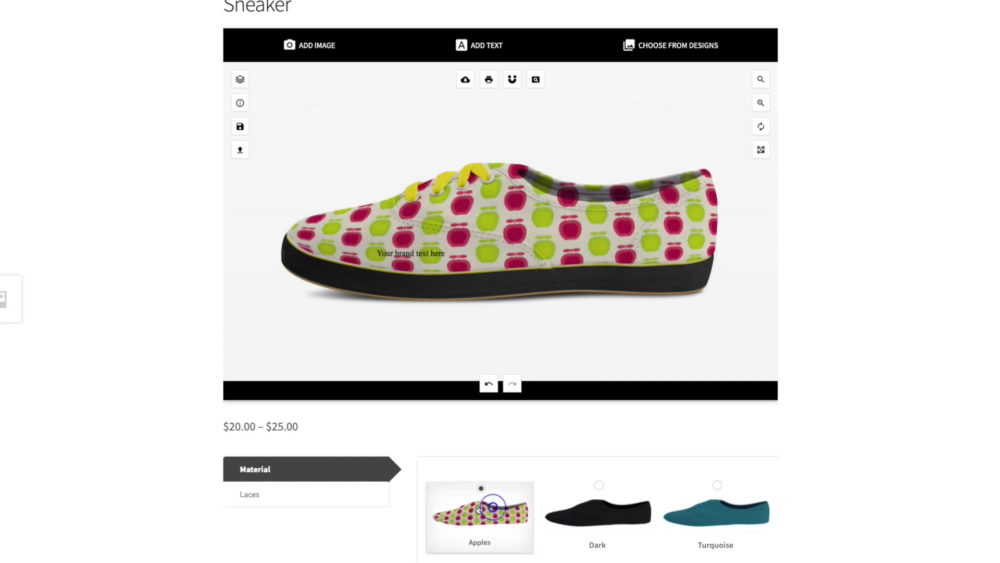
{"action": "left_click", "coordinate": [297, 495]}
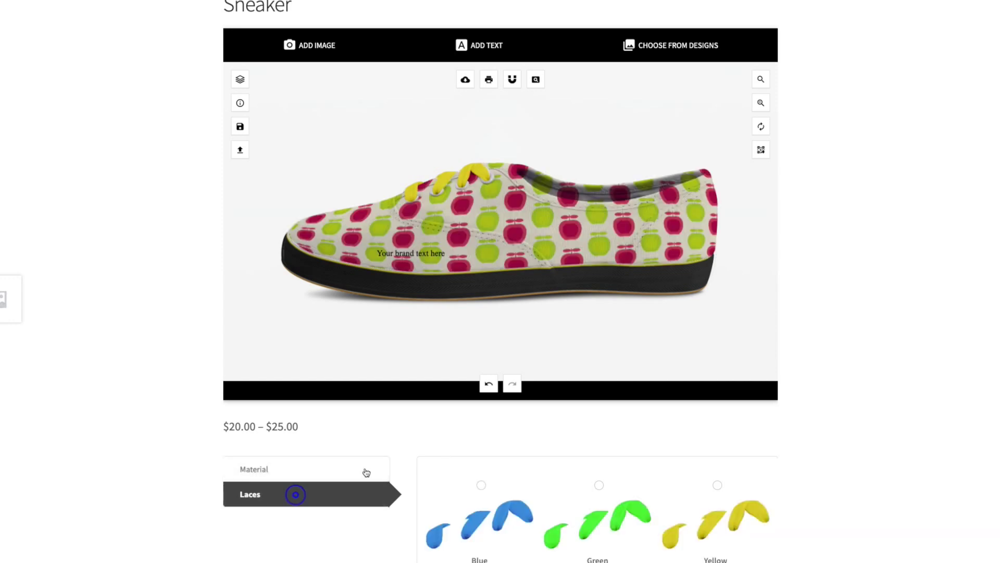
{"action": "scroll", "coordinate": [404, 435], "scroll_direction": "down", "scroll_amount": 1}
{"action": "left_click", "coordinate": [495, 475]}
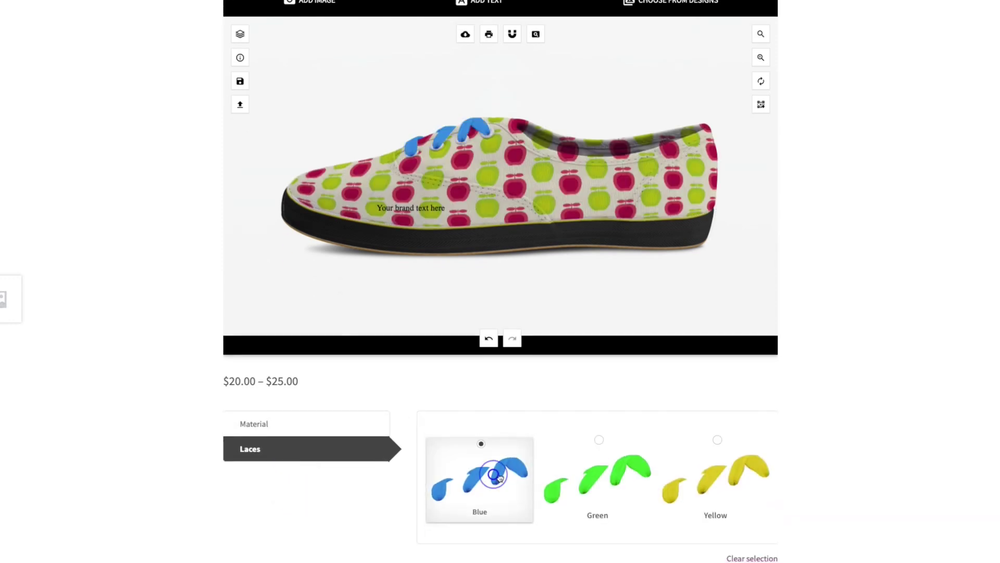
{"action": "left_click", "coordinate": [607, 474]}
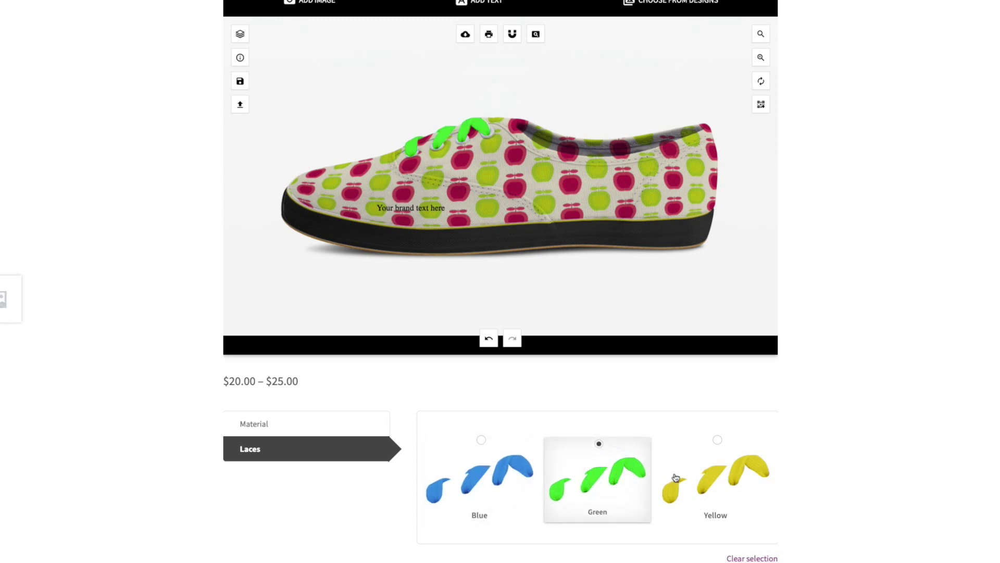
{"action": "left_click", "coordinate": [729, 483]}
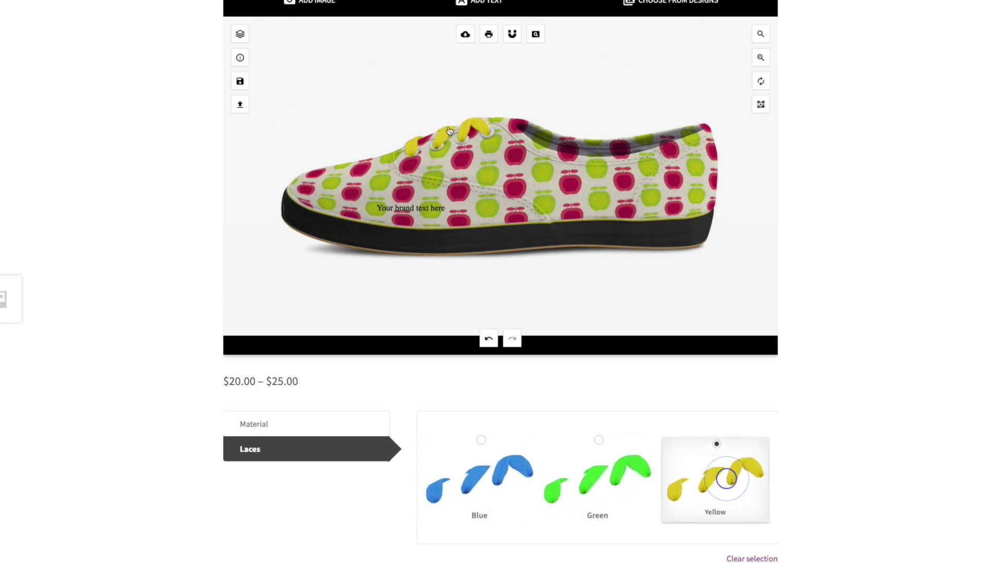